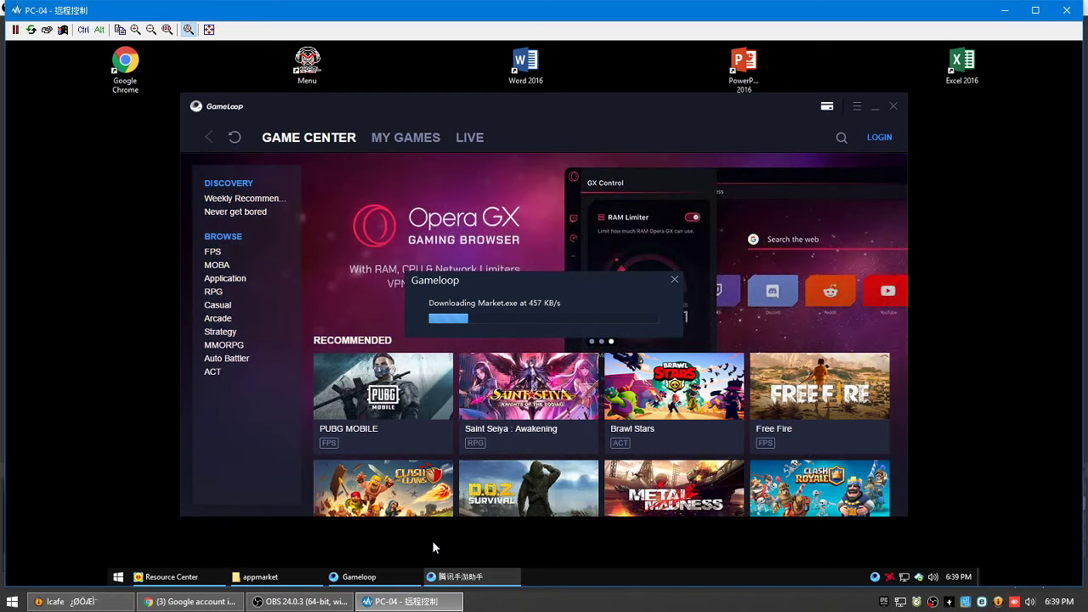
Check the market, emulator and rootfs versions in GameLoop's Diagnostic Tool, and close it.
left_click(860, 108)
left_click(862, 186)
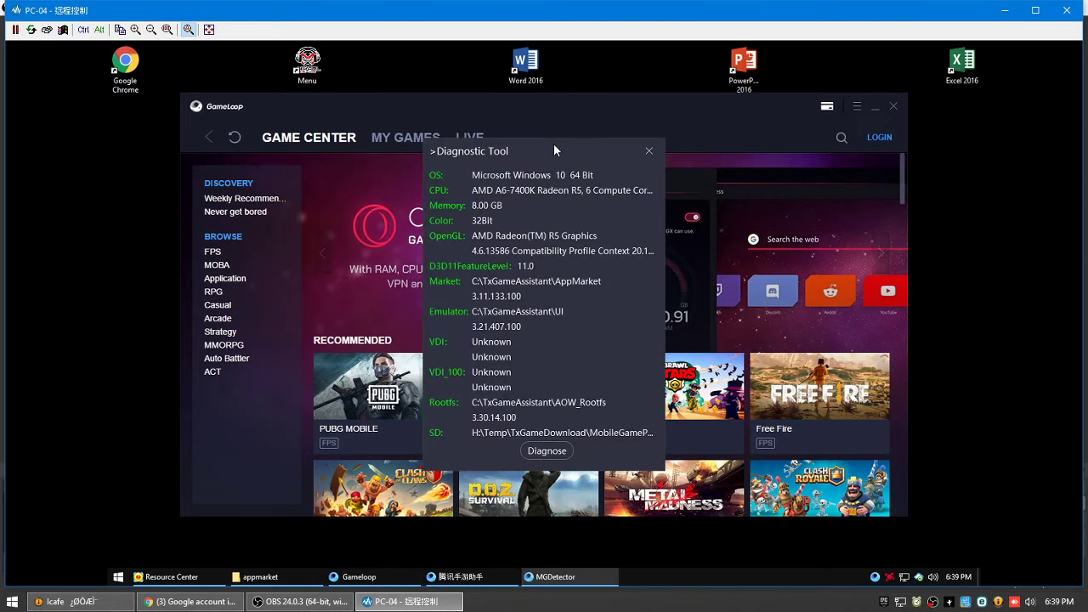
left_click_drag(554, 143, 679, 141)
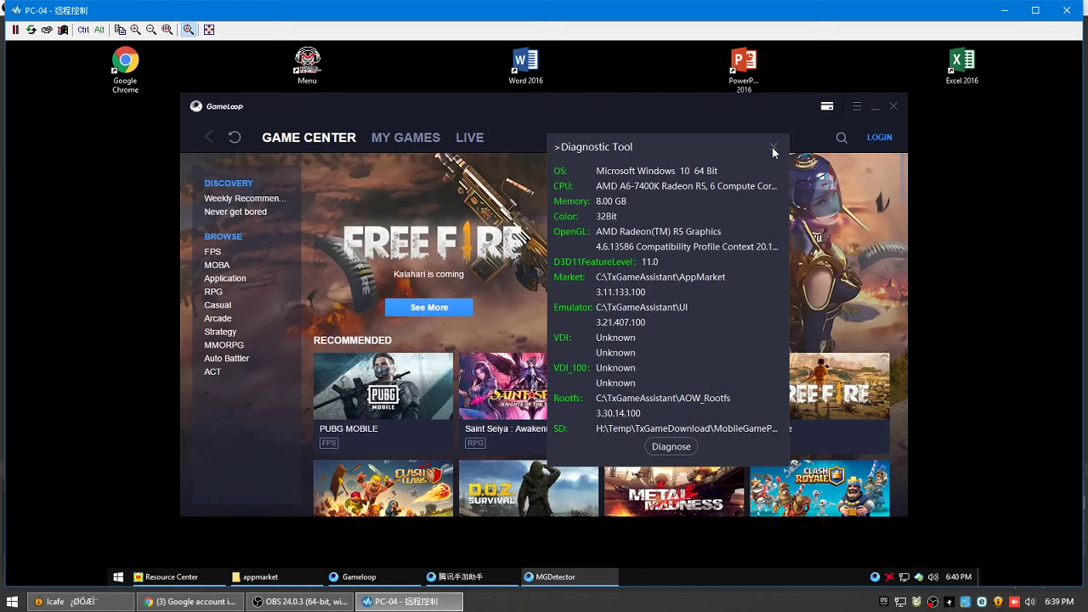
left_click(772, 147)
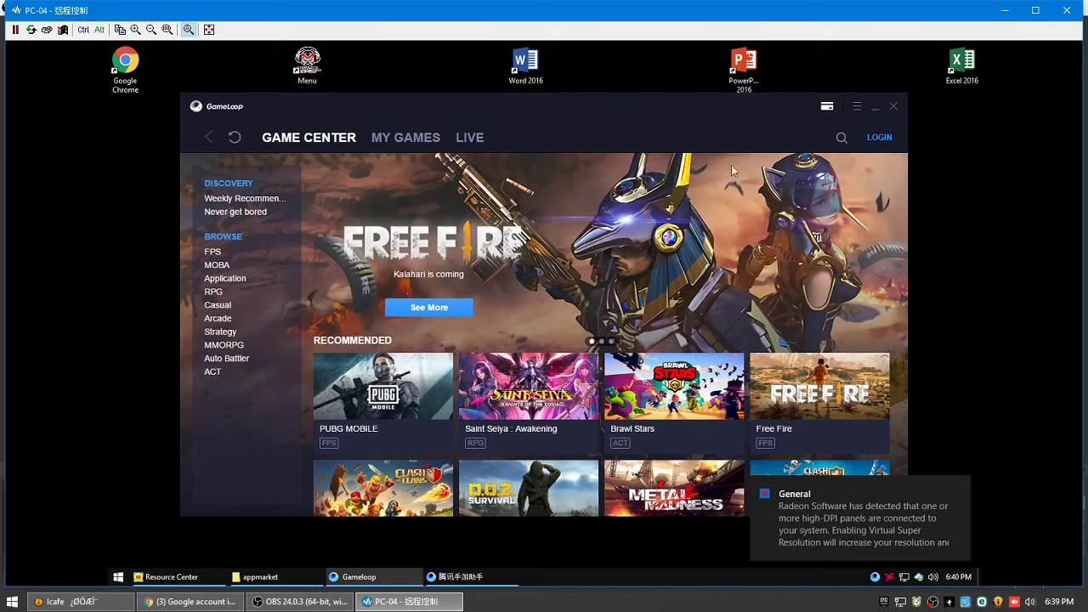
Close the GameLoop game center and agree to close the running emulator and install the available update.
left_click(453, 578)
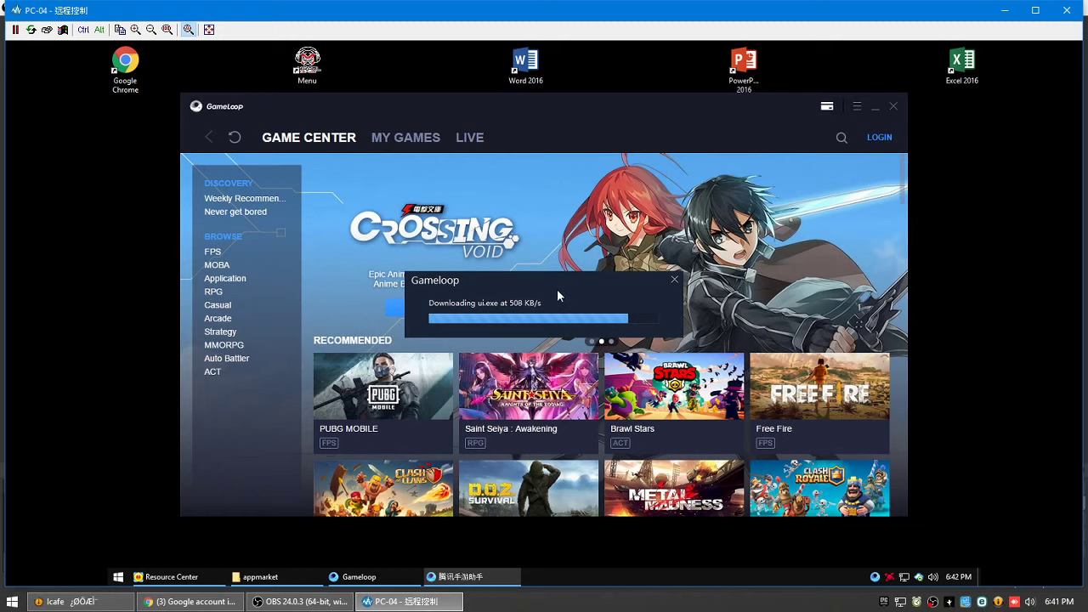
left_click(893, 106)
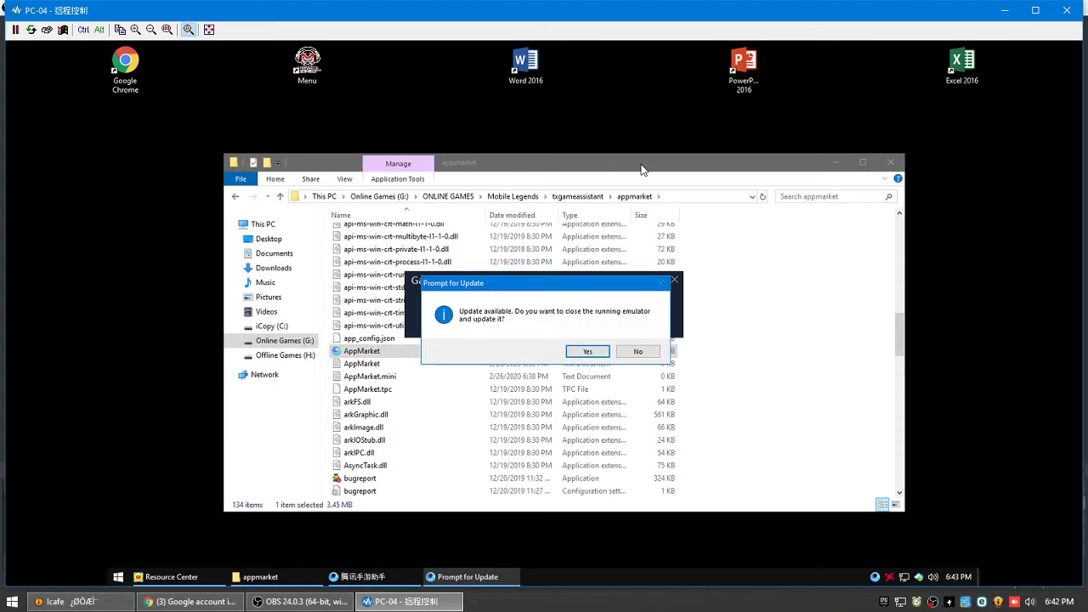
left_click(591, 352)
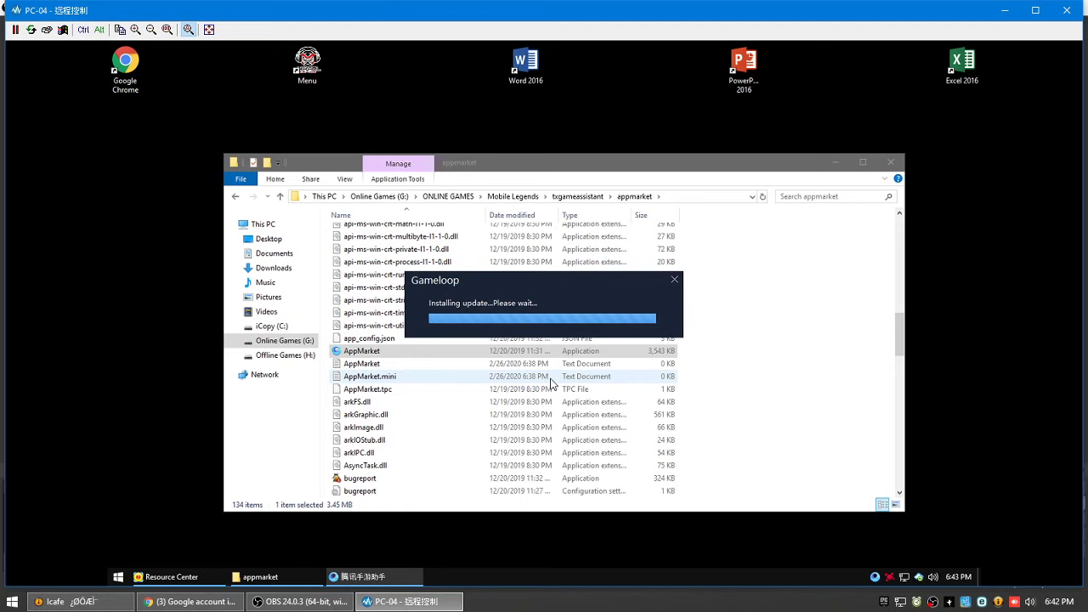
Switch to Chrome on the host PC, close its current window and open YouTube in a fresh one.
right_click(195, 603)
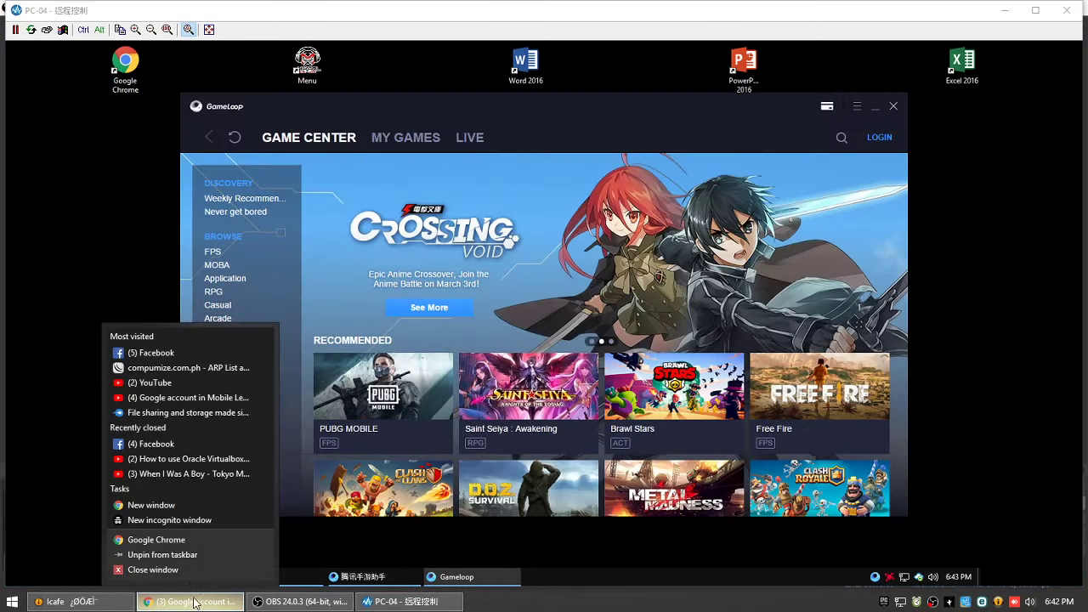
left_click(153, 569)
mouse_move(162, 605)
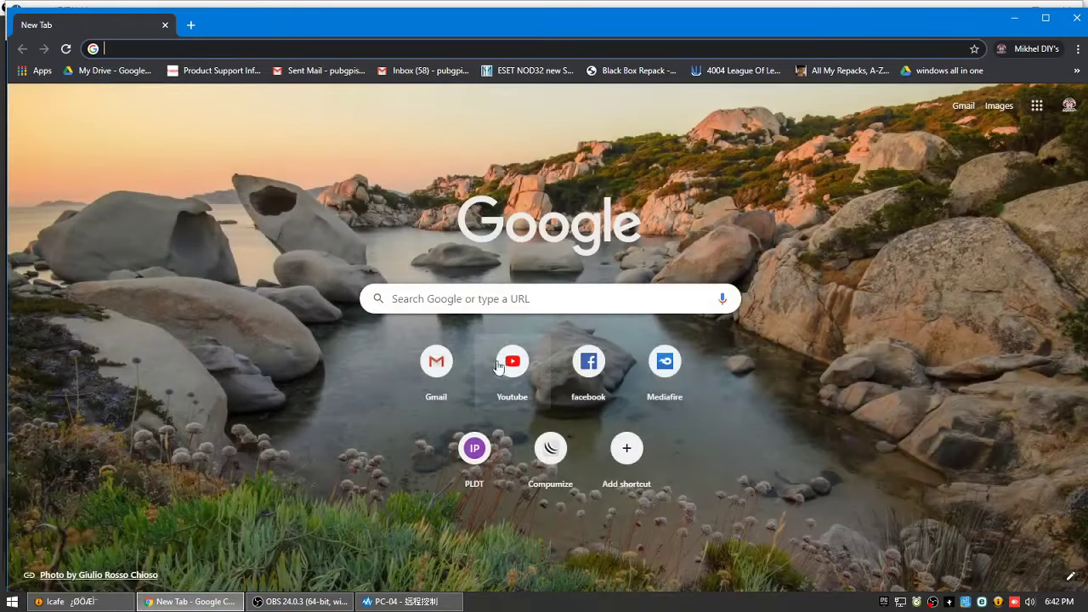
left_click(510, 362)
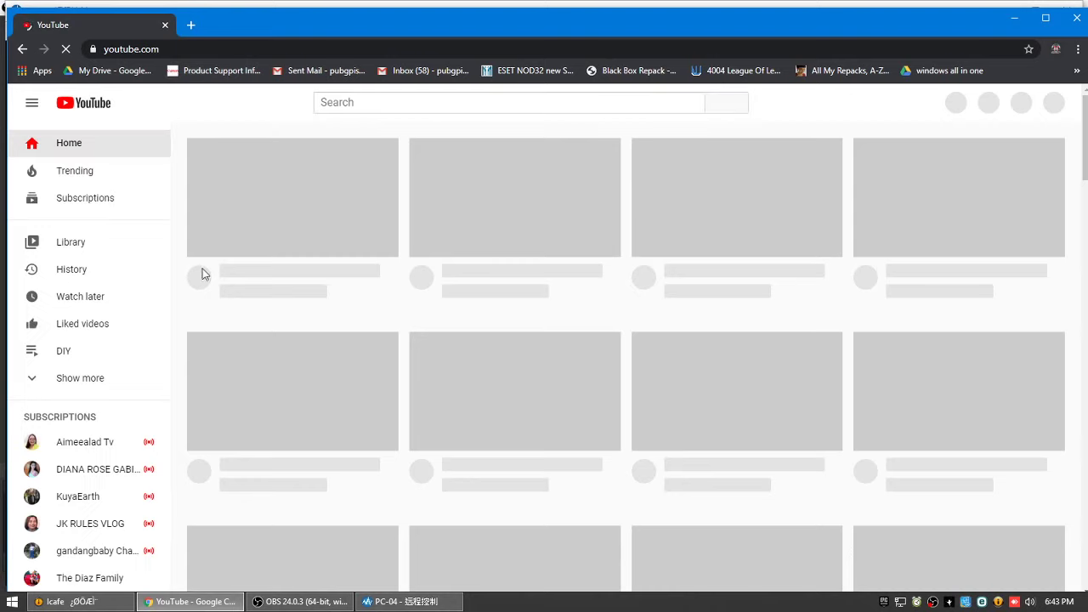
Open the subscribed Audio Library channel and play its upload "Parting Ways - Waimis [Vlog No Copyright Music]".
scroll(141, 432, "down", 4)
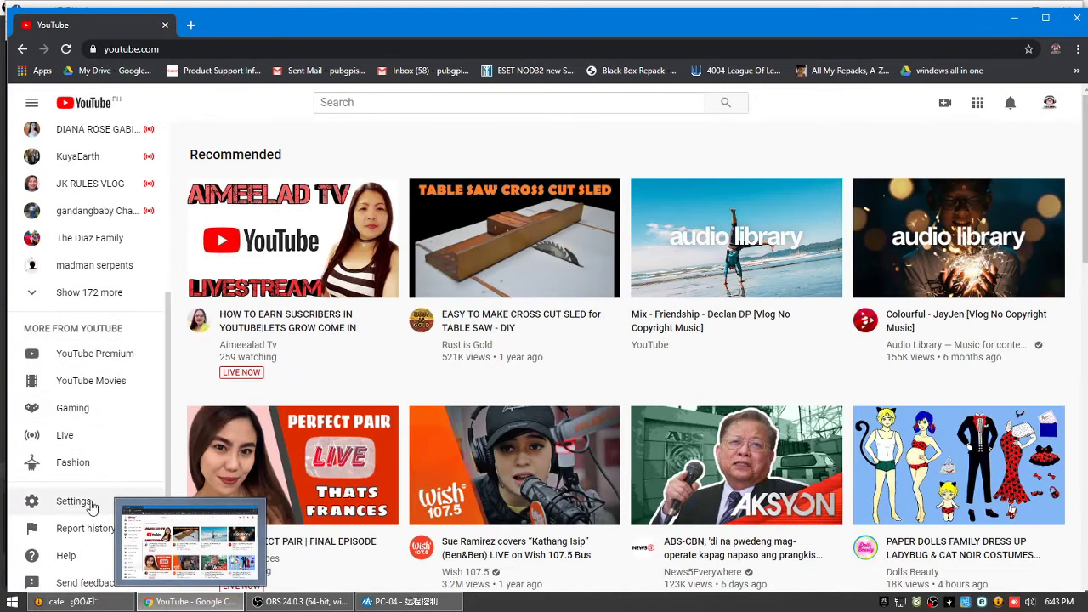
left_click(89, 293)
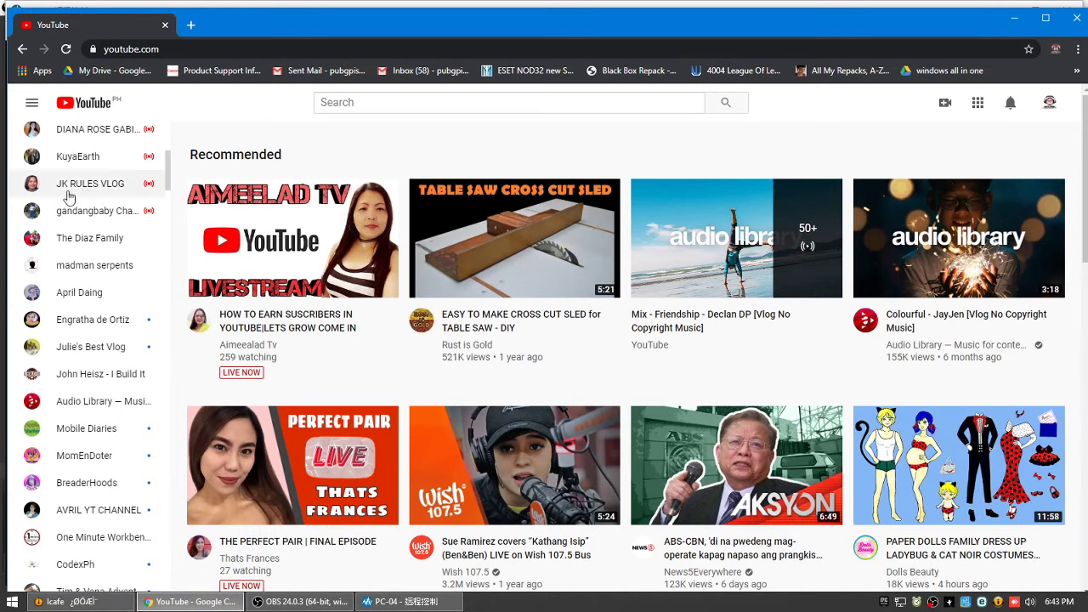
left_click(73, 402)
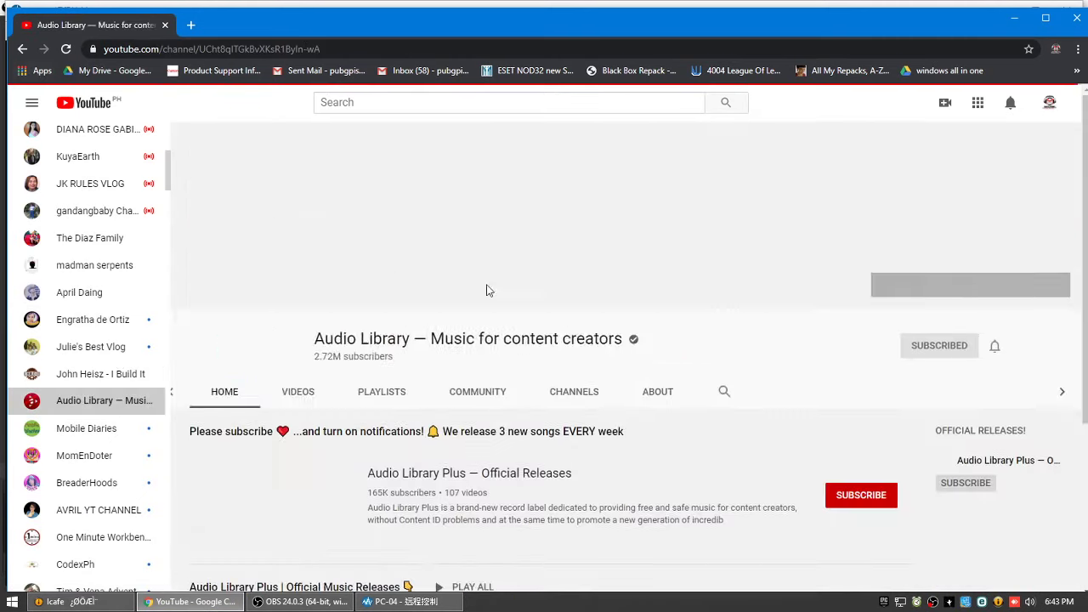
scroll(425, 357, "down", 7)
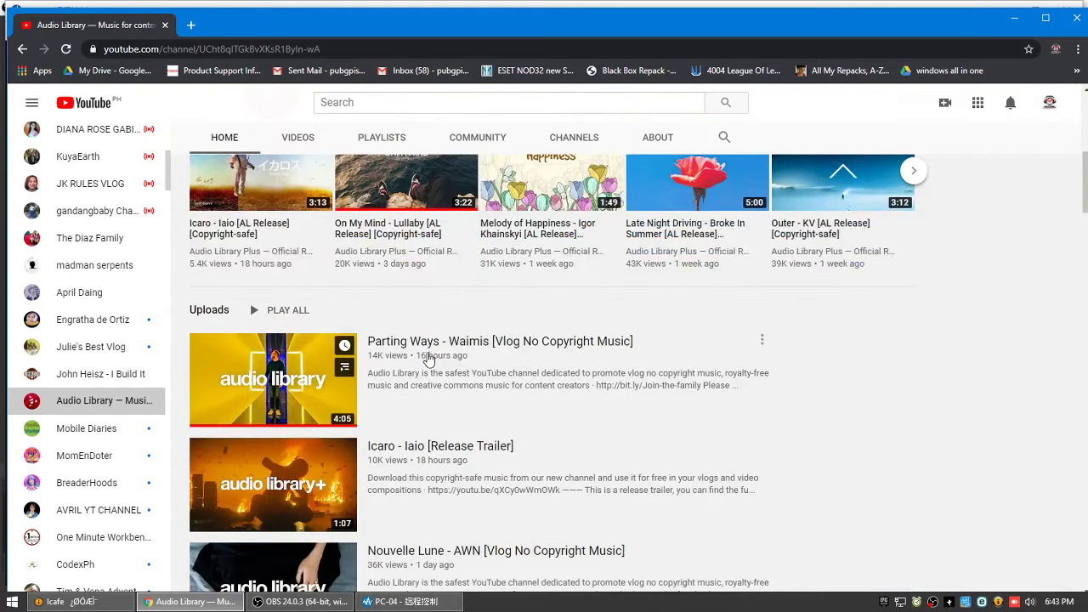
right_click(258, 392)
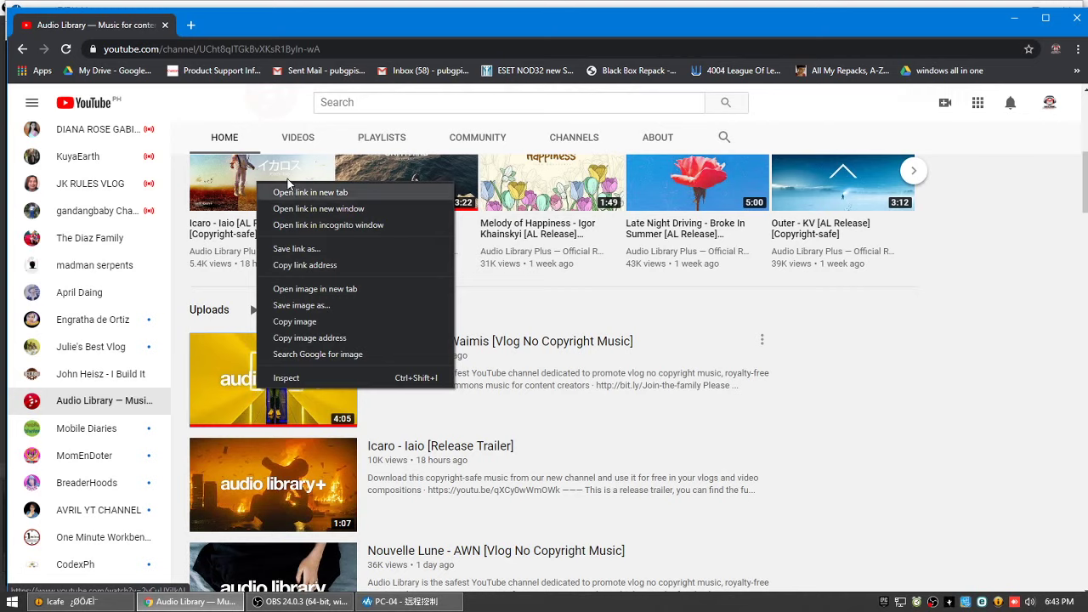
left_click(242, 383)
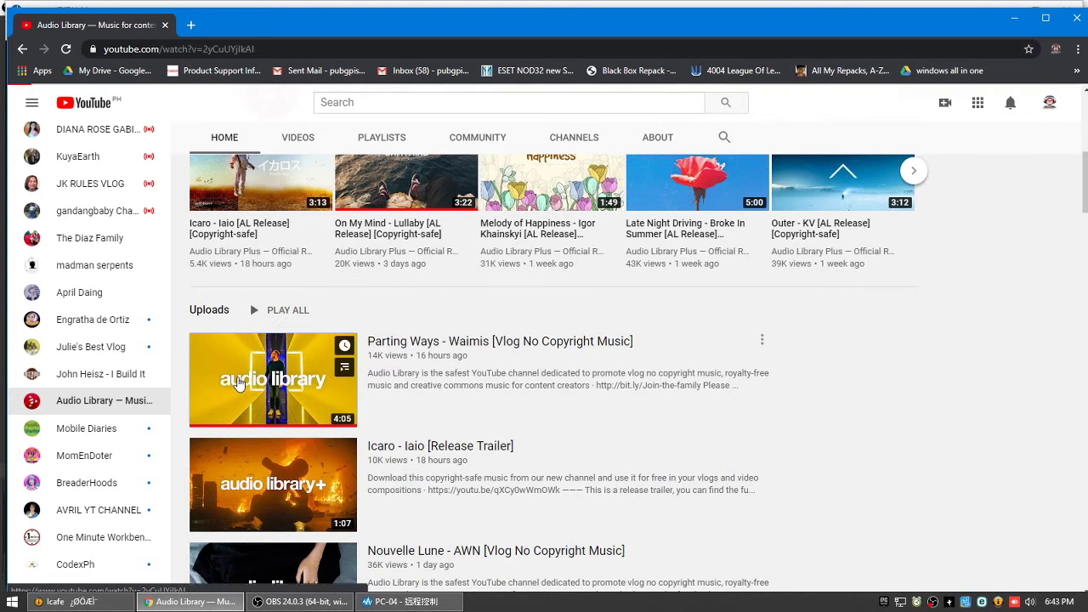
right_click(267, 397)
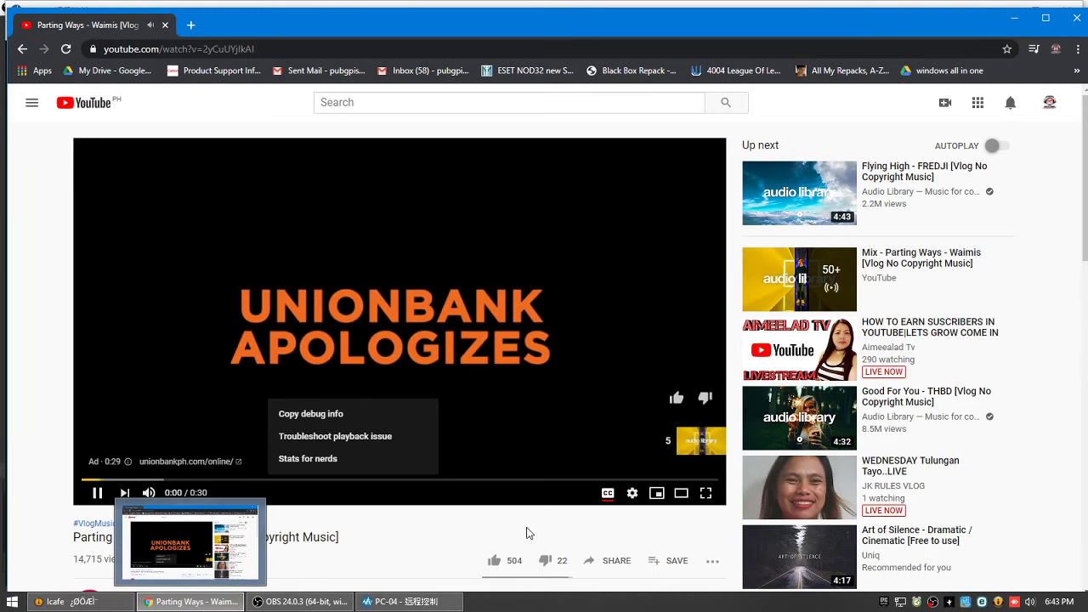
Set the playing "Parting Ways - Waimis" video to loop.
mouse_move(198, 604)
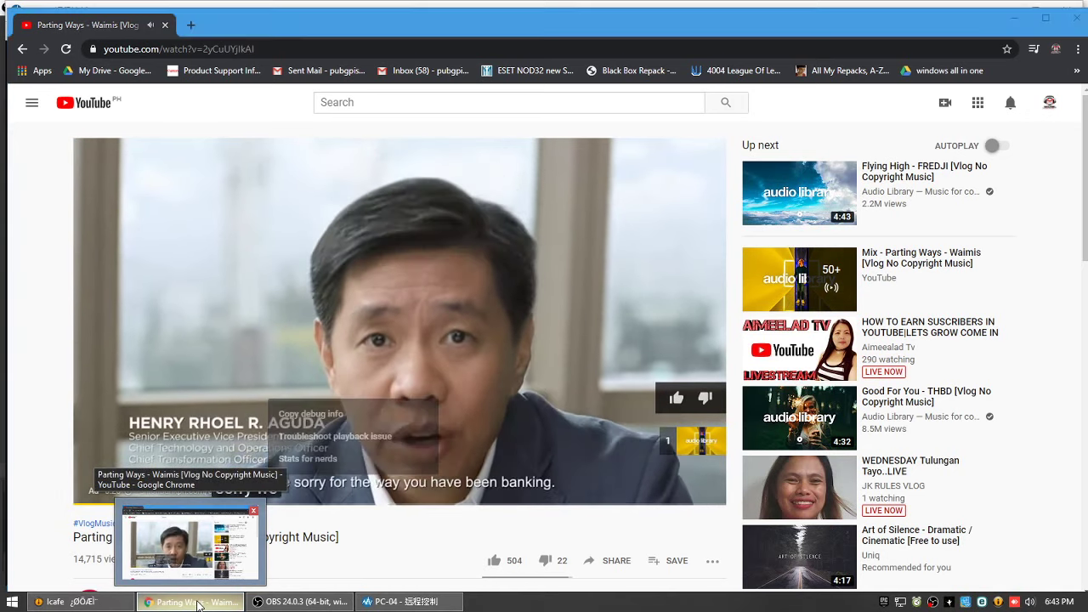
left_click(198, 604)
left_click(198, 604)
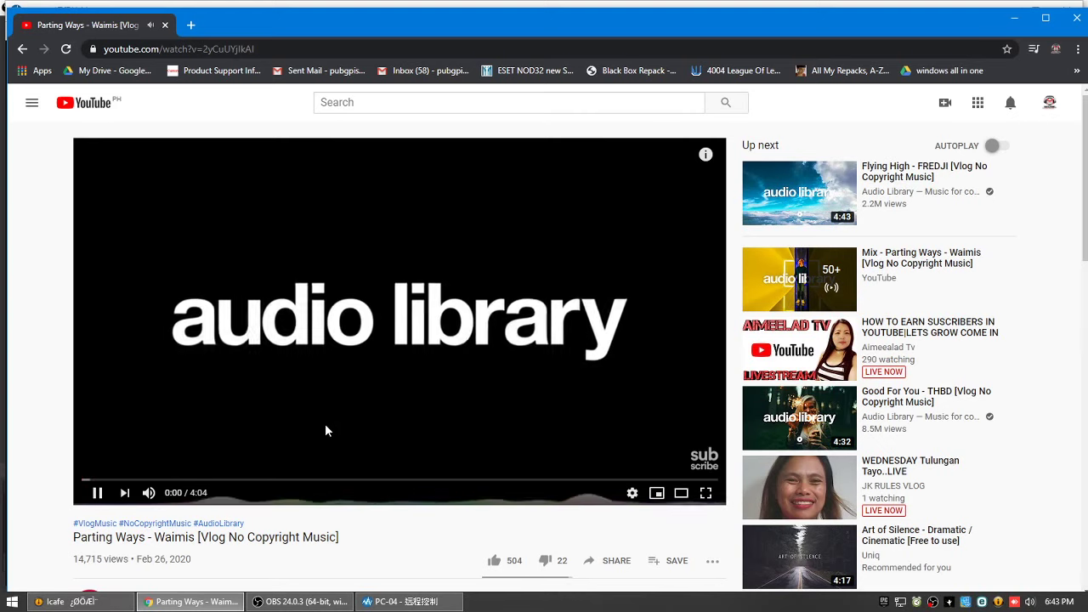
right_click(326, 419)
left_click(348, 431)
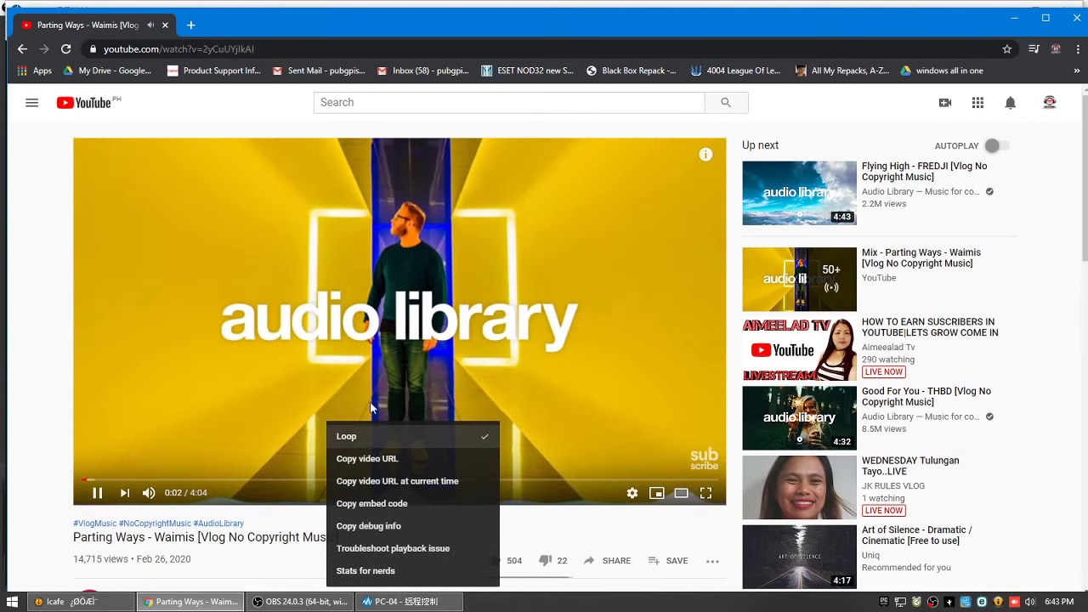
Return to the PC-04 remote session and open GameLoop's Diagnostic Tool, placing it beside the working area.
left_click(226, 605)
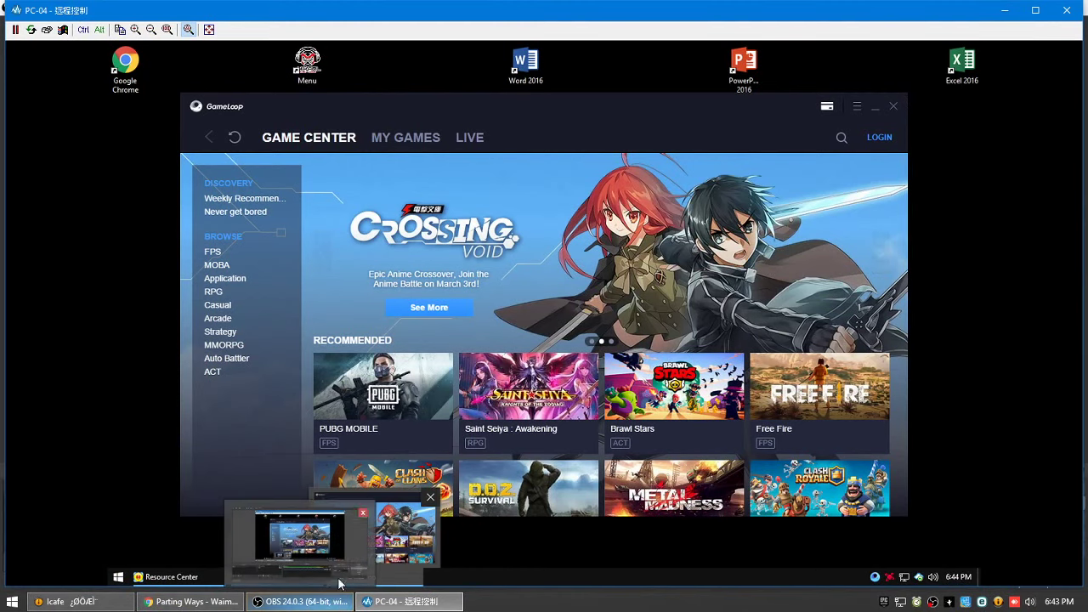
left_click(855, 107)
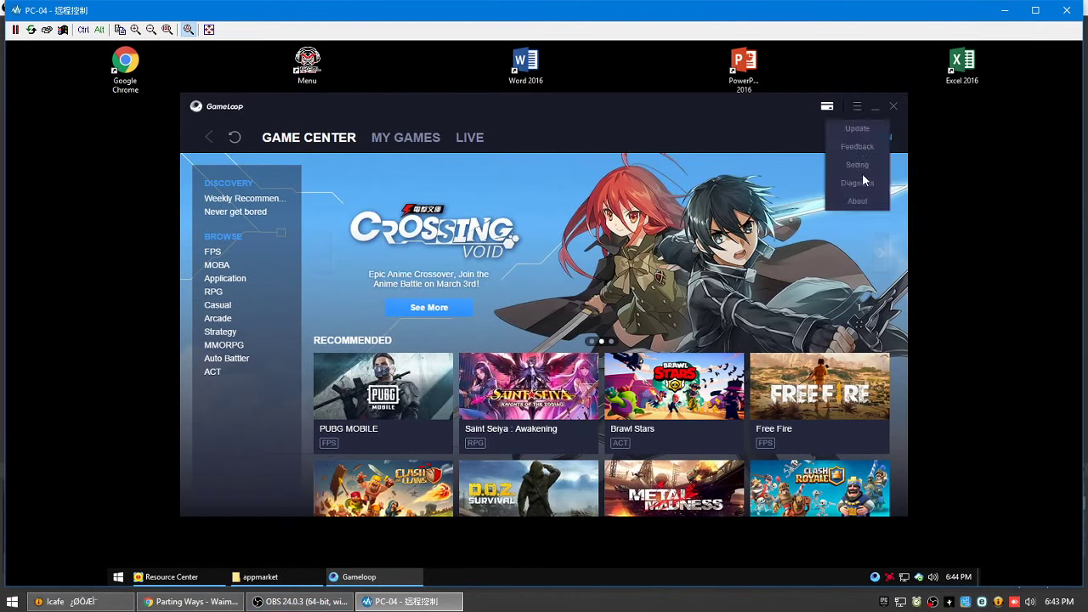
left_click(862, 184)
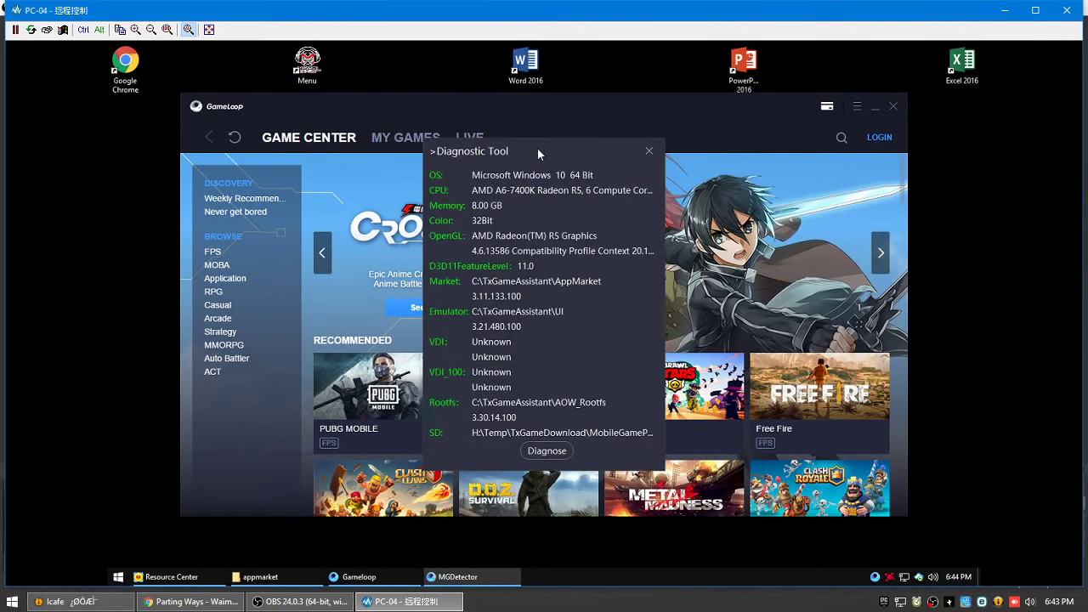
left_click_drag(537, 148, 764, 143)
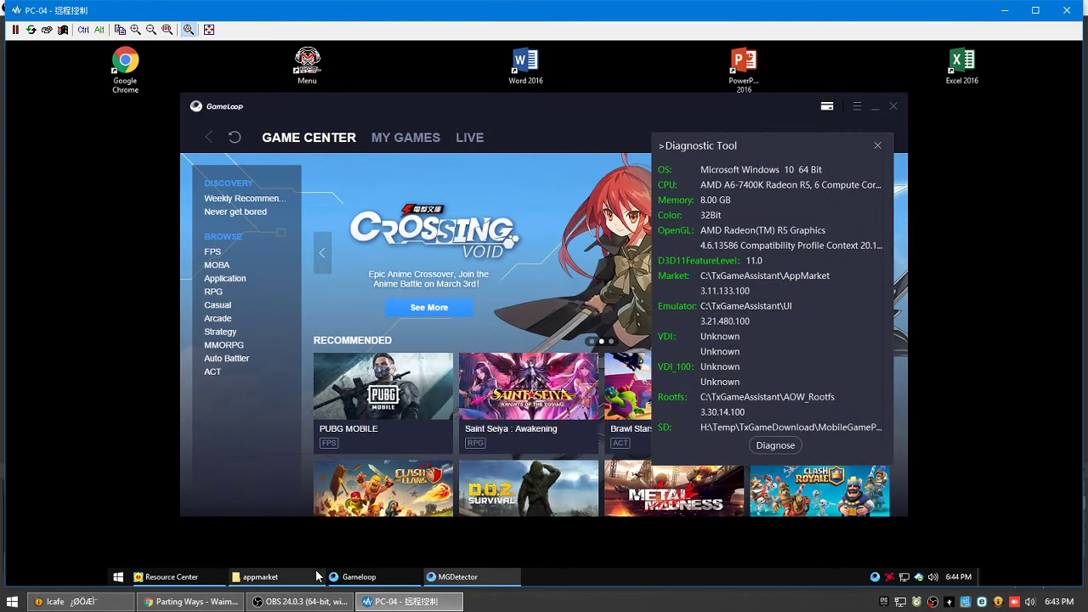
Open the hklm registry file from the txgameassistant folder in Notepad, arranging its window beside the Diagnostic Tool.
left_click(281, 578)
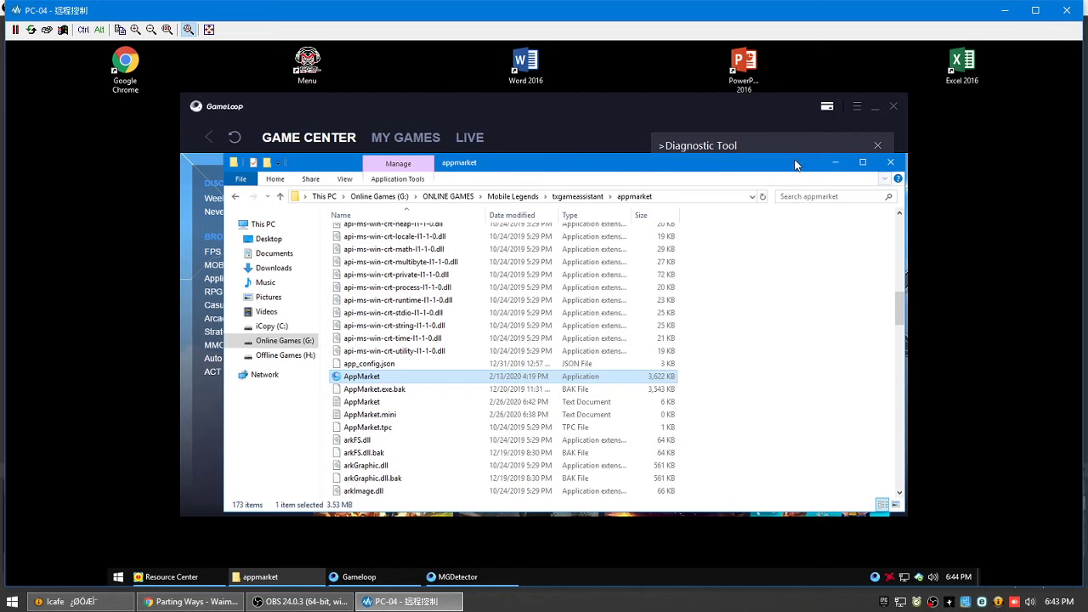
left_click_drag(750, 157, 672, 124)
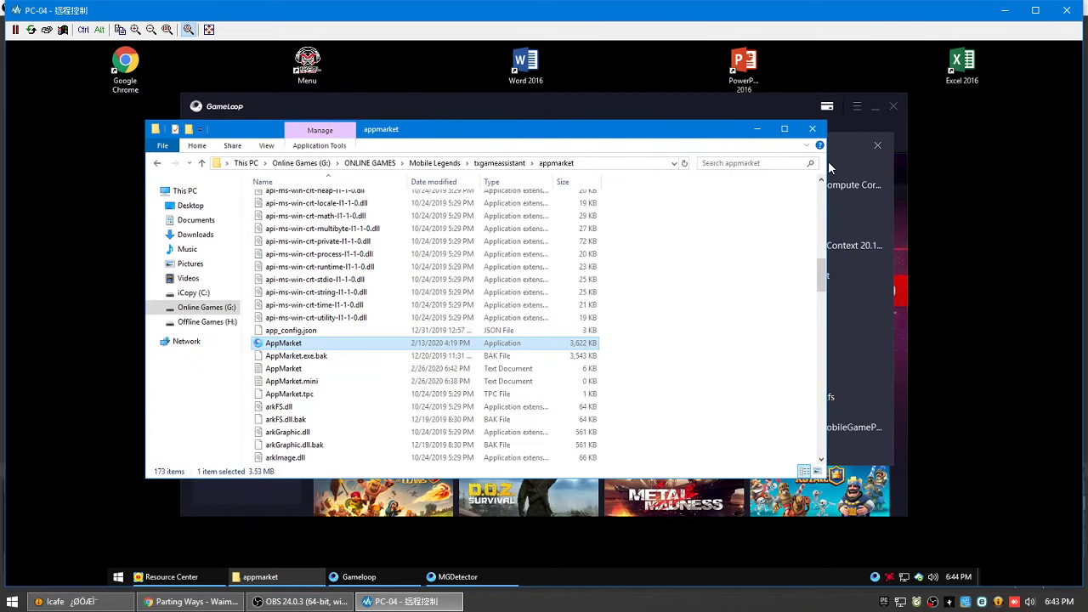
left_click_drag(829, 168, 520, 174)
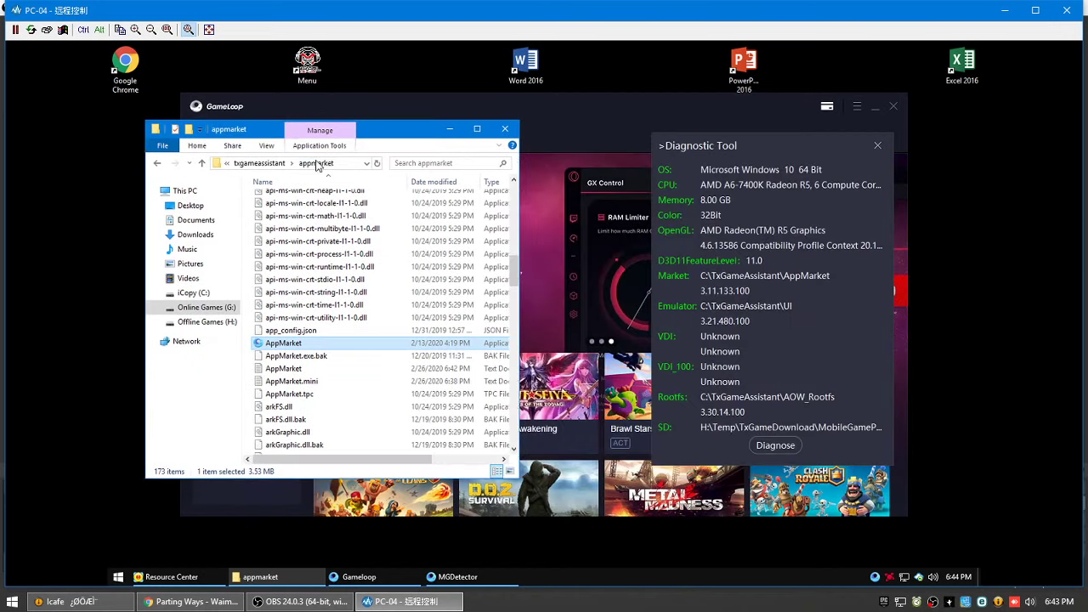
left_click(260, 162)
right_click(278, 379)
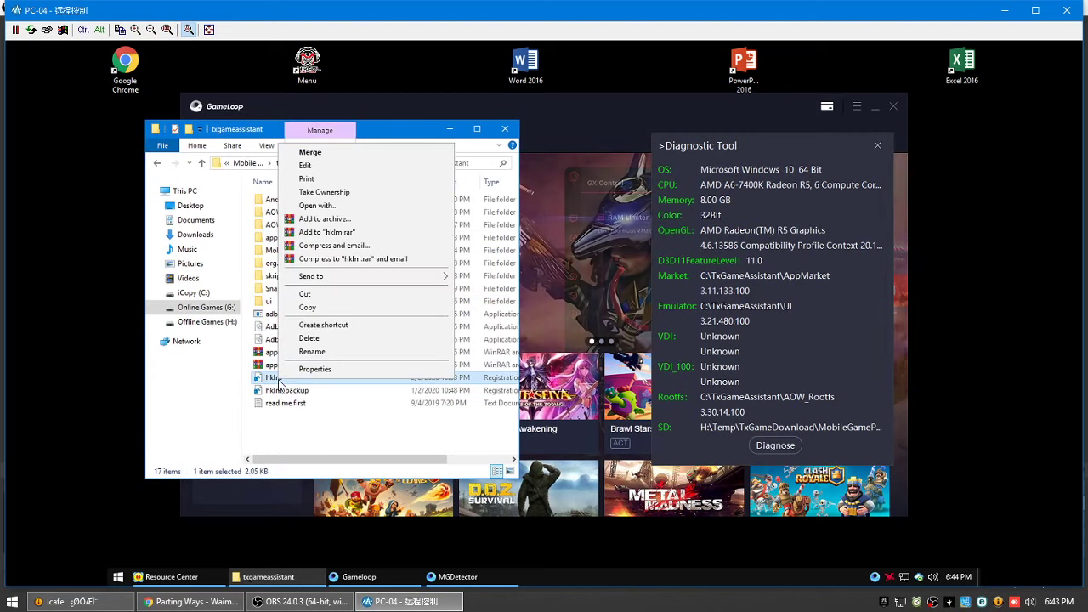
left_click(325, 166)
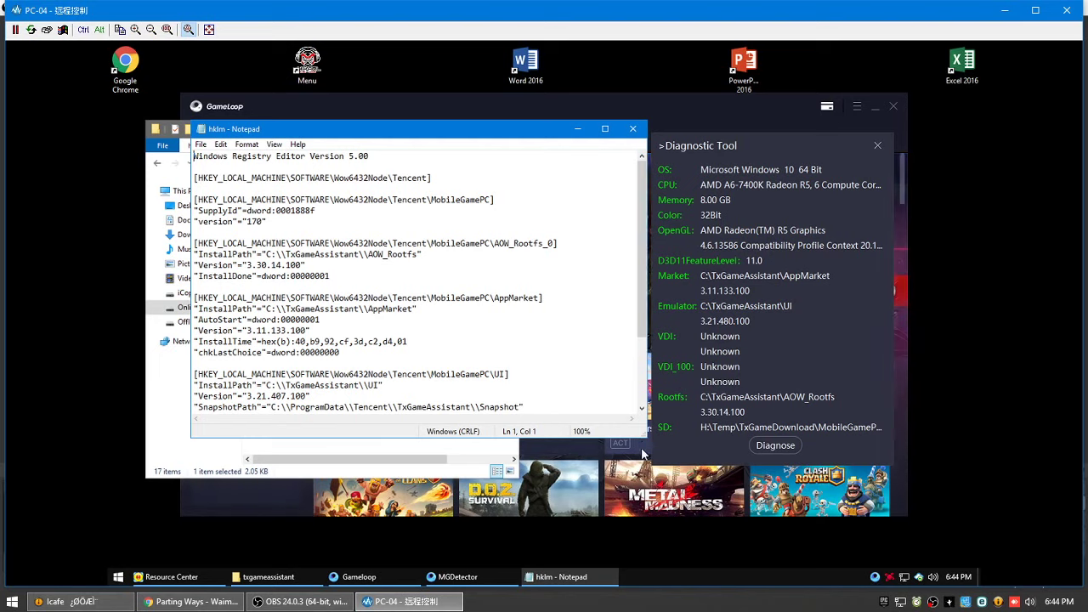
left_click_drag(646, 437, 613, 549)
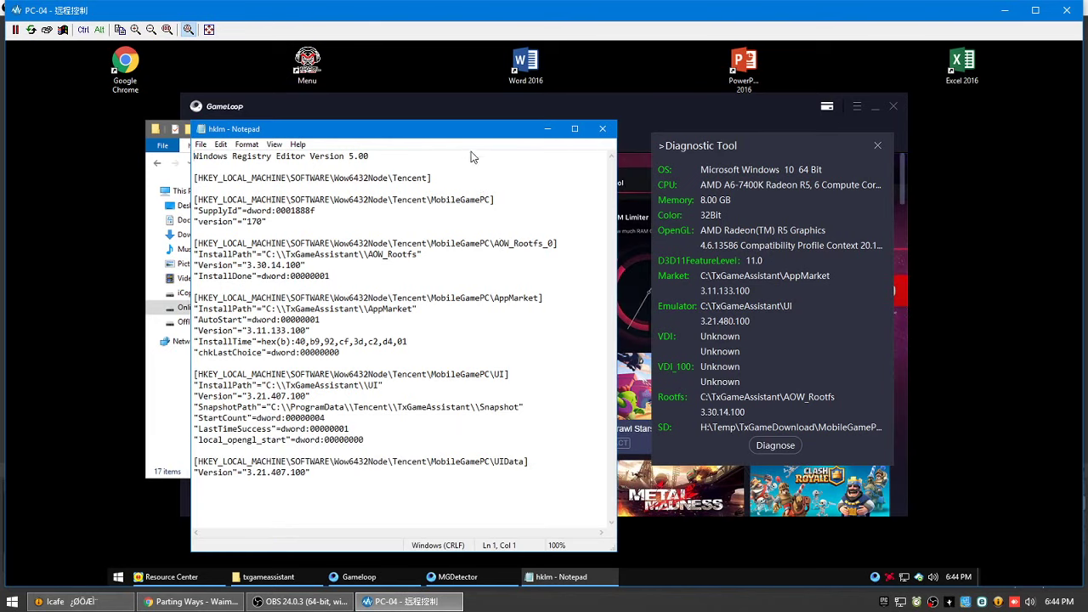
left_click_drag(471, 130, 481, 102)
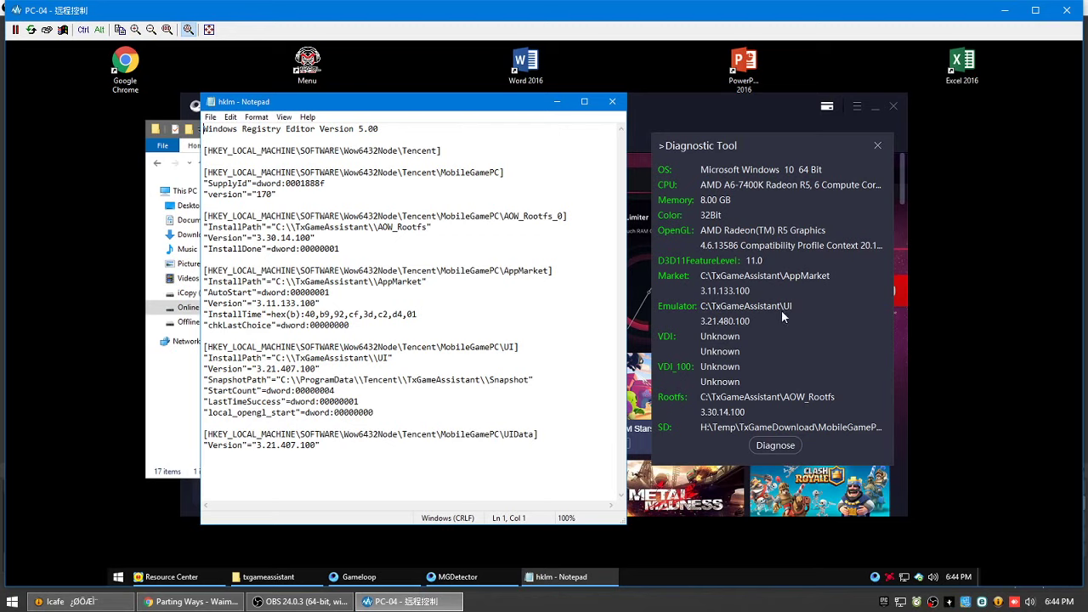
Set the Version values under the MobileGamePC UI and UIData keys to 3.21.480.100 in the hklm file.
left_click(294, 371)
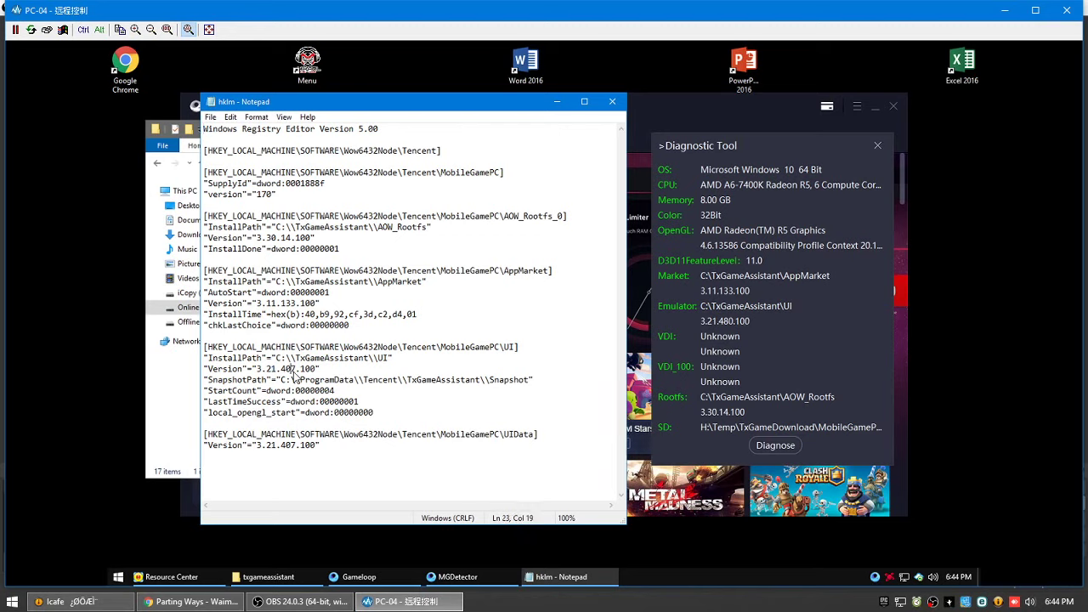
key("Right")
key("BackSpace")
key("BackSpace")
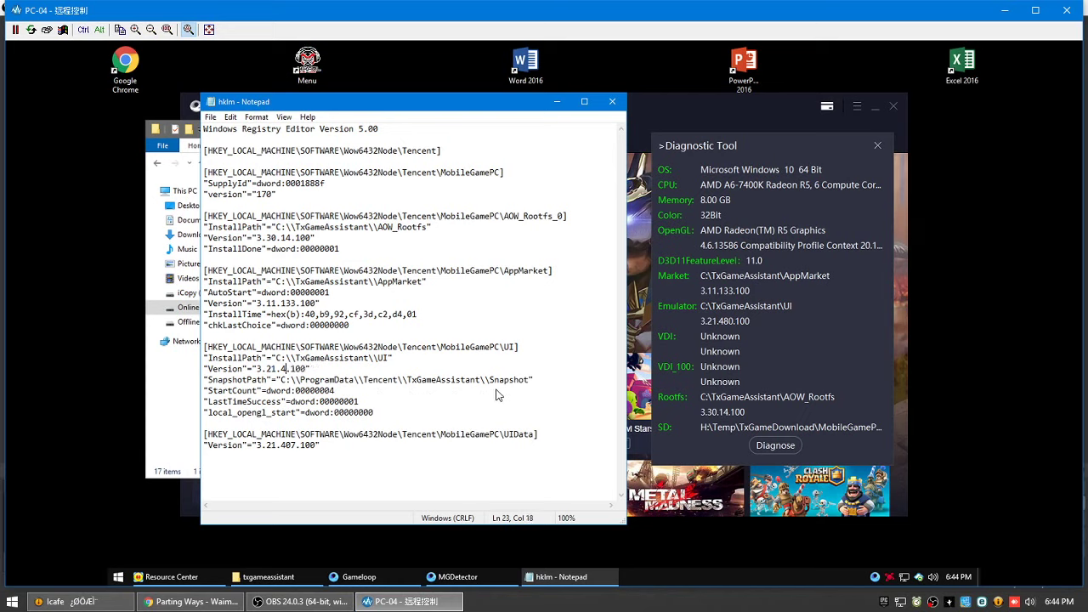
type("80")
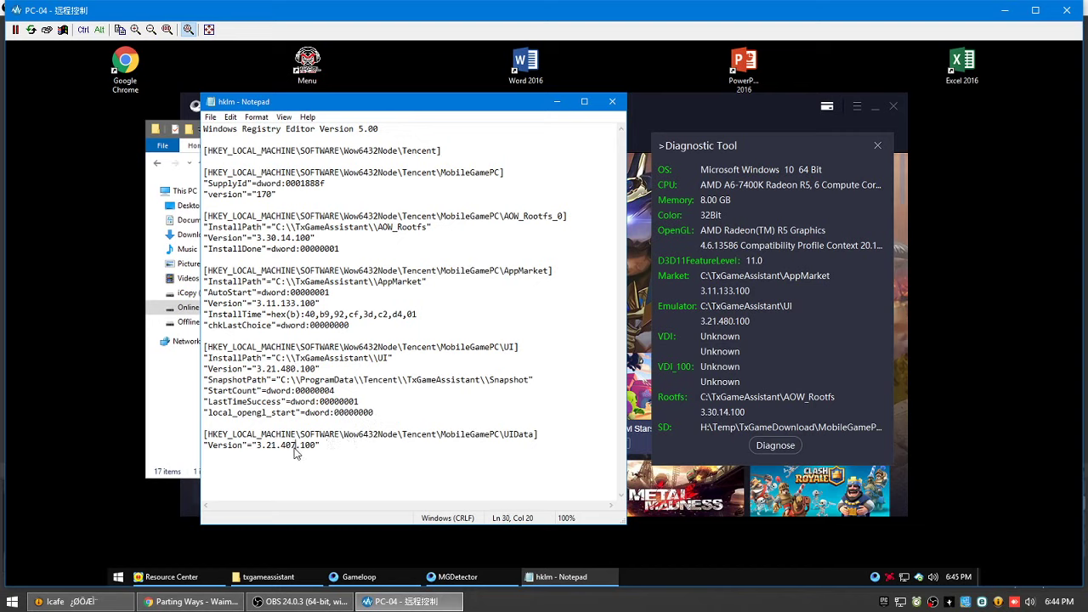
type("0")
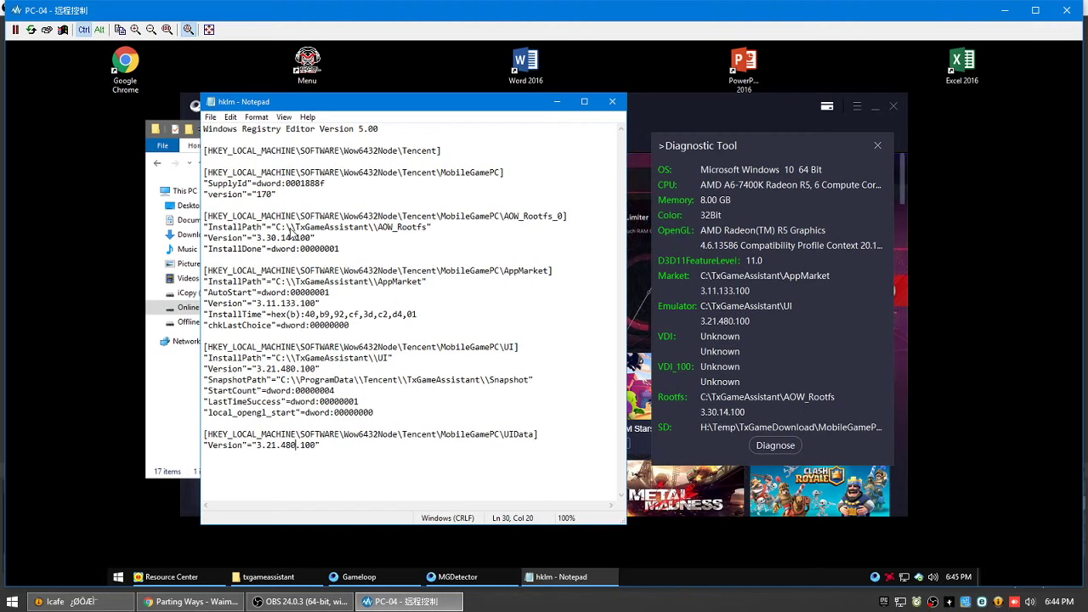
Save the edited hklm file, closing Notepad and the Diagnostic Tool.
left_click(210, 116)
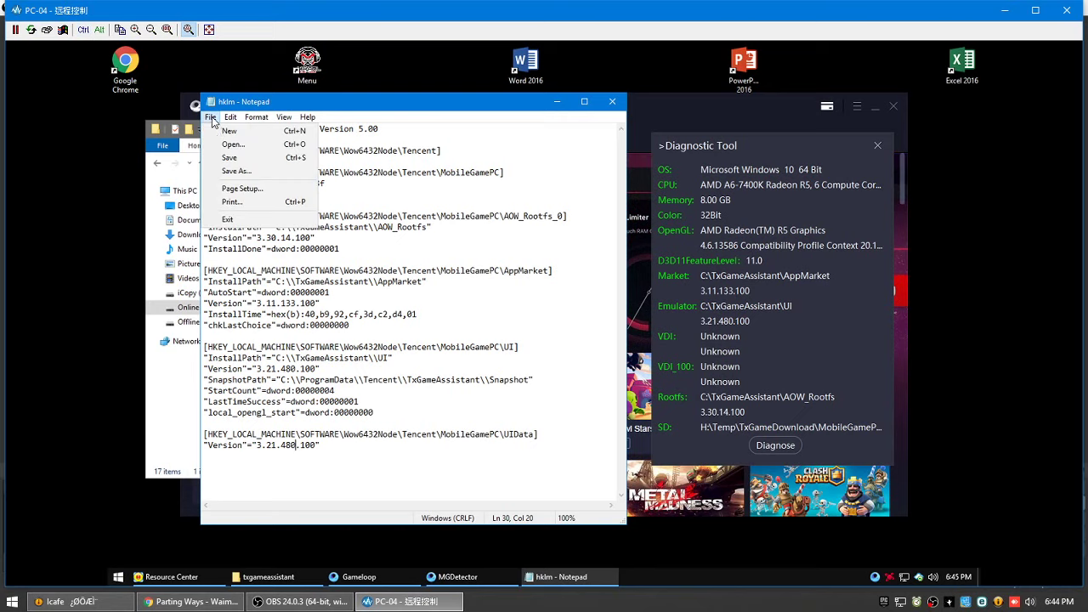
left_click(240, 161)
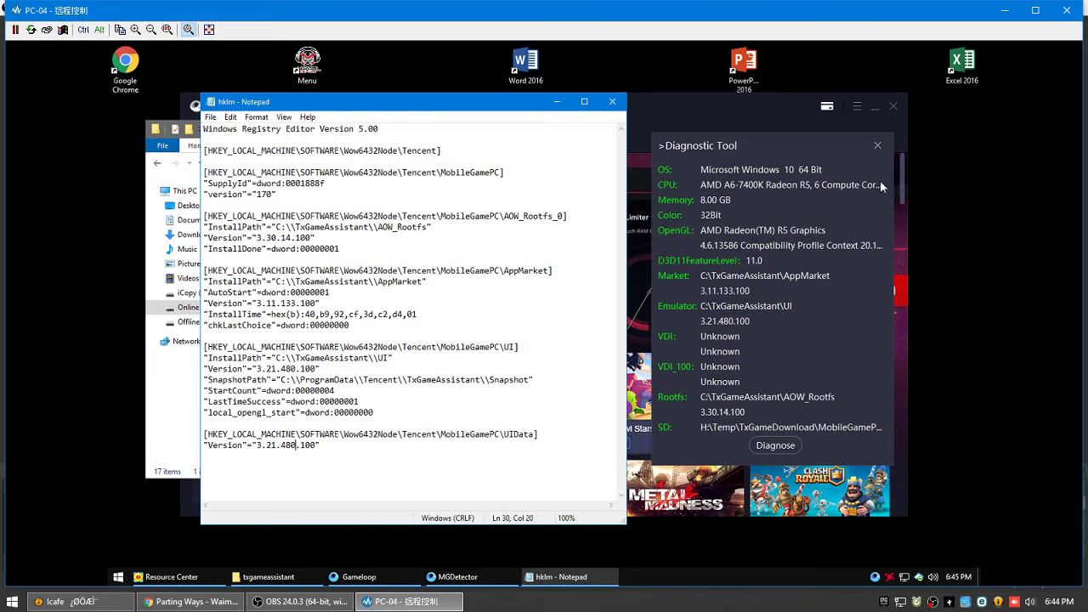
left_click(877, 147)
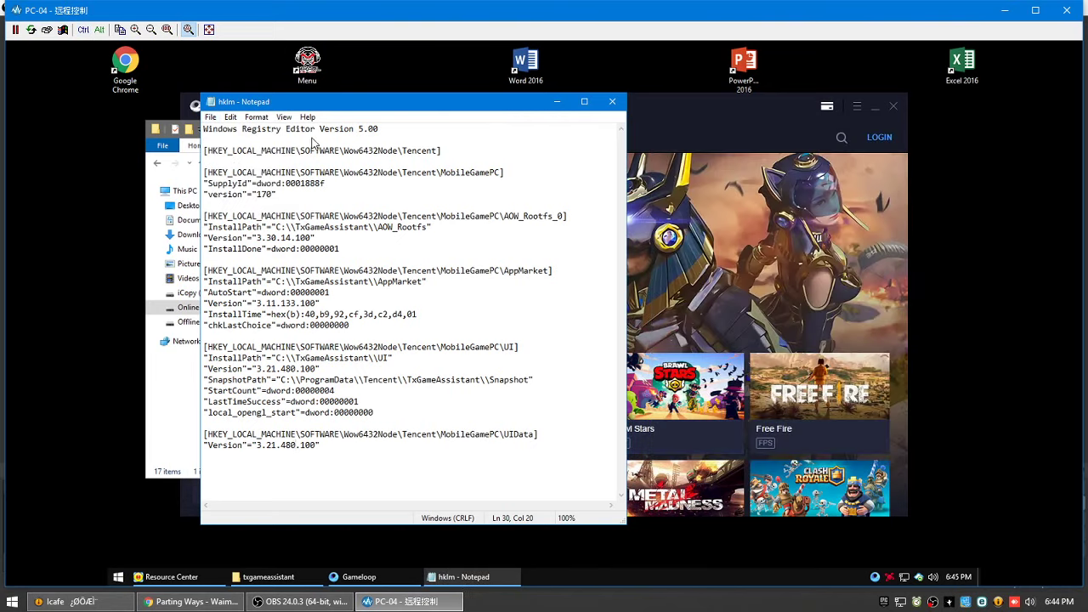
left_click(612, 101)
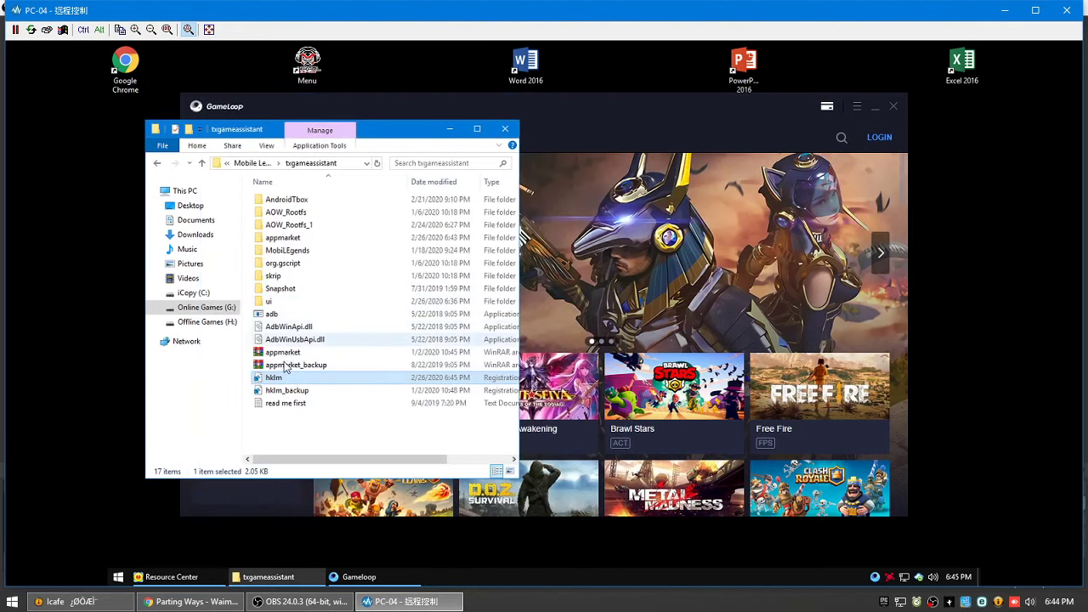
Merge the hklm file from the txgameassistant folder into the Windows registry.
right_click(281, 377)
left_click(311, 149)
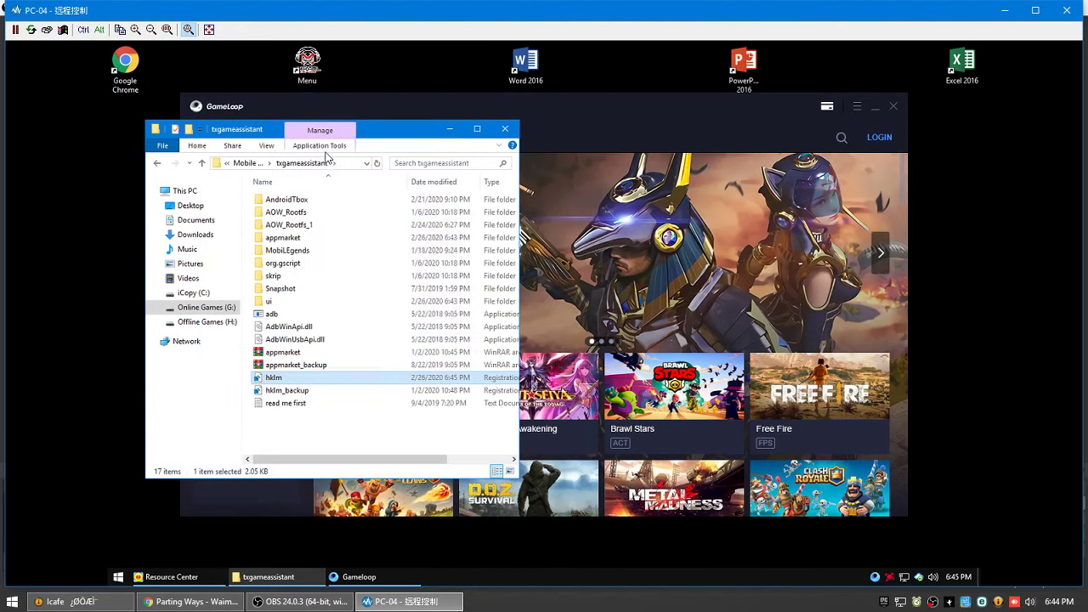
left_click(646, 323)
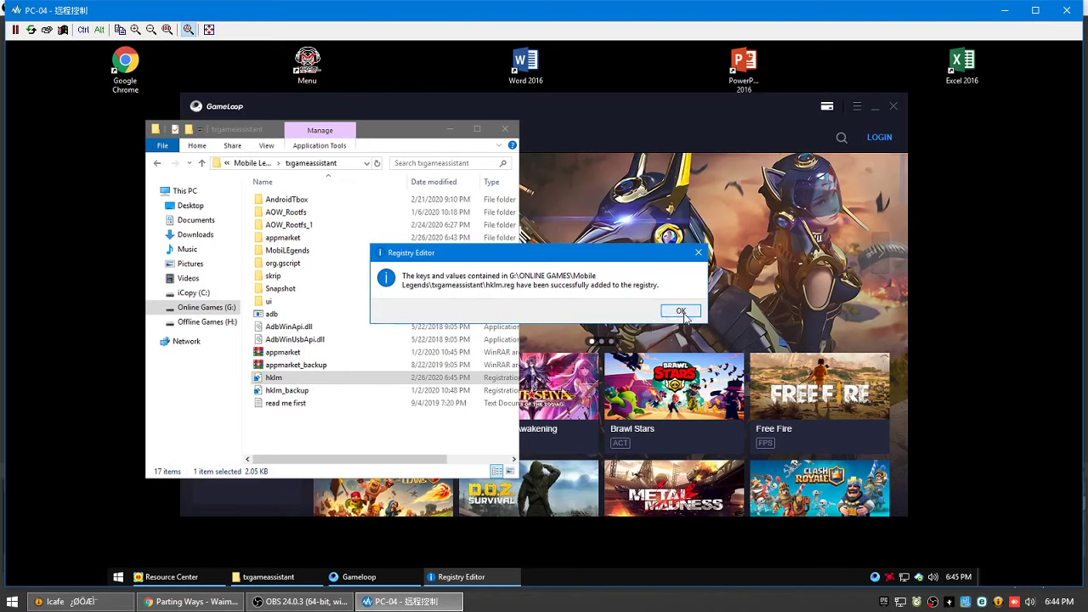
left_click(664, 311)
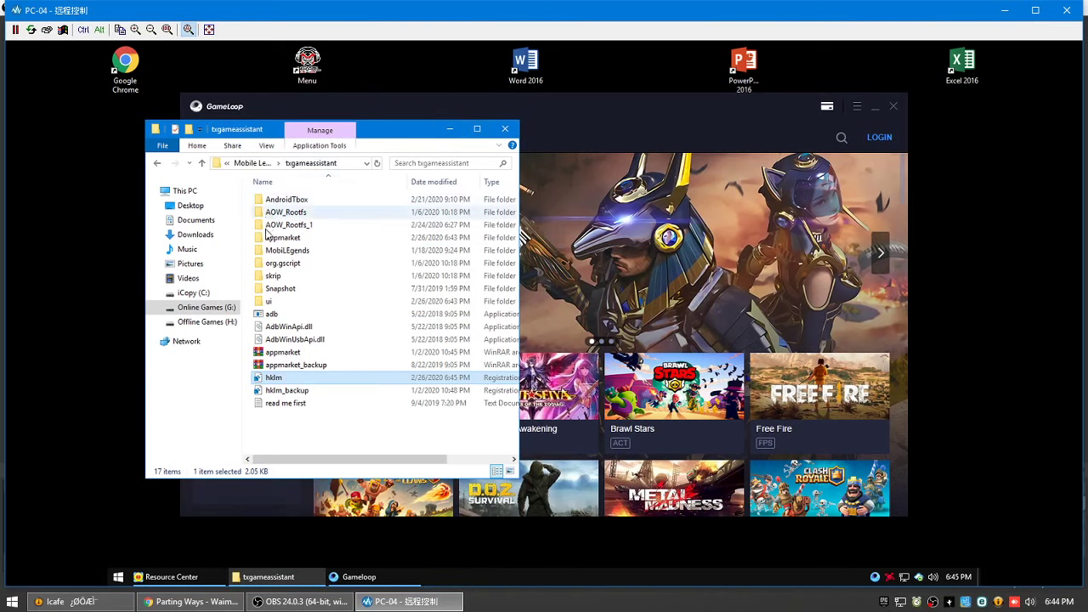
Close GameLoop and quit its background process completely, refreshing the desktop.
left_click(893, 108)
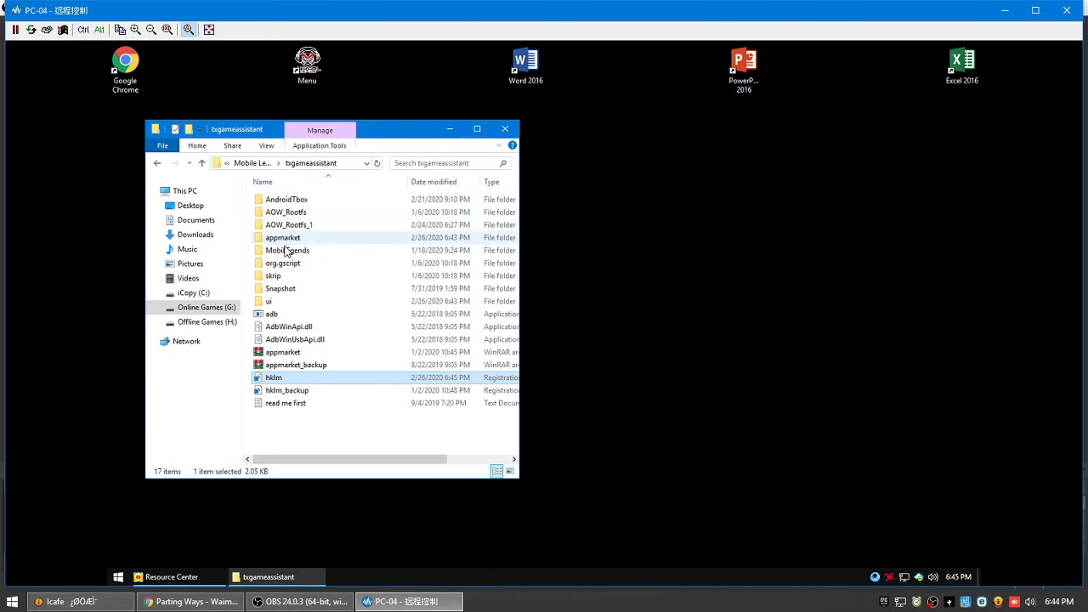
left_click(874, 577)
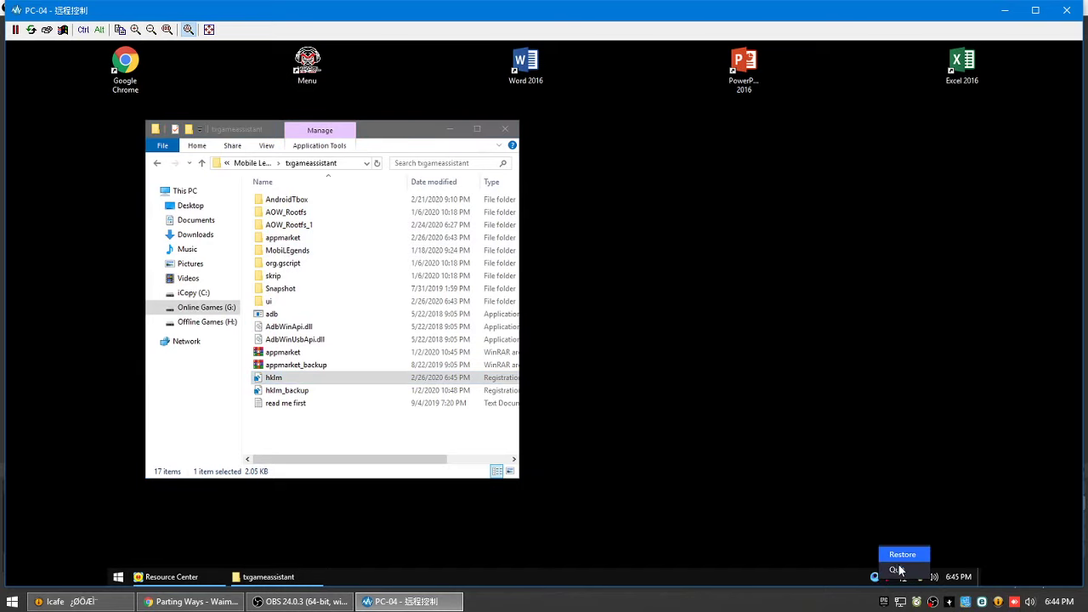
right_click(574, 381)
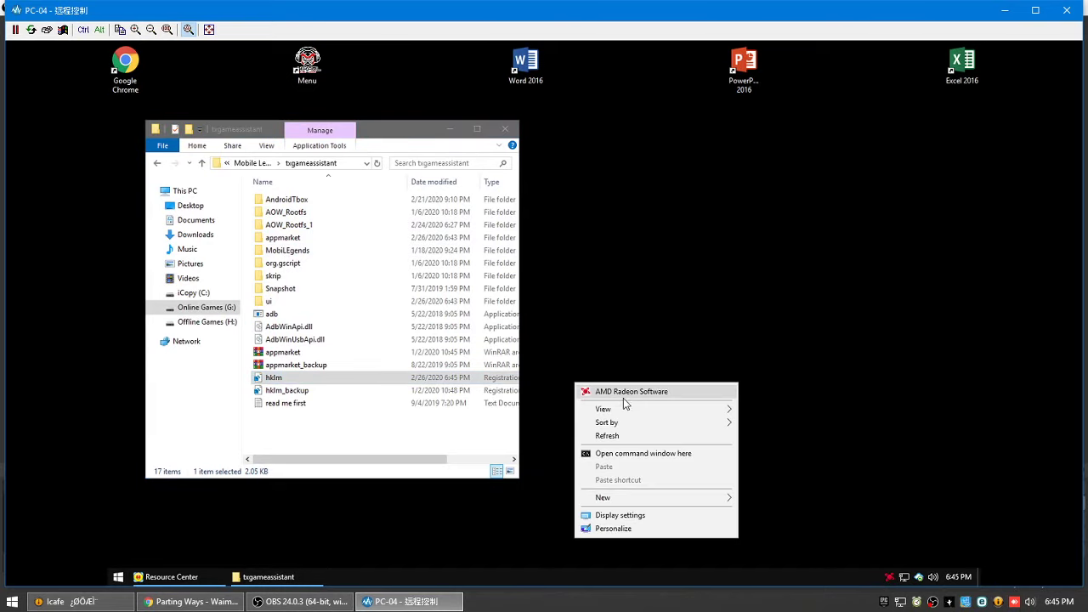
left_click(626, 435)
right_click(611, 325)
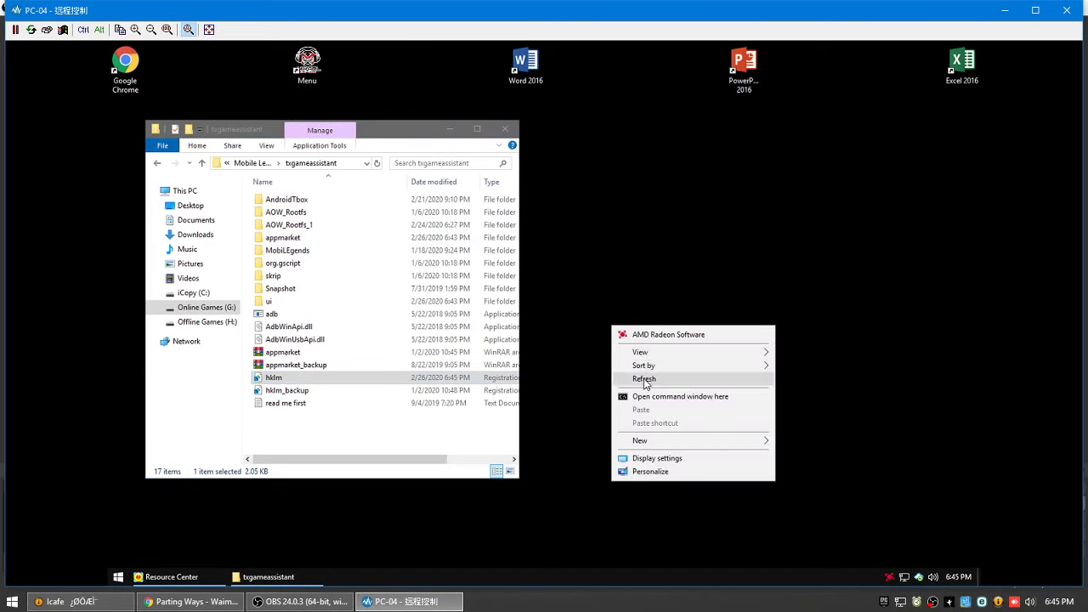
left_click(643, 378)
Delete the appmarket folder from the txgameassistant folder, sending it to the Recycle Bin, and refresh the desktop.
left_click(278, 239)
right_click(278, 241)
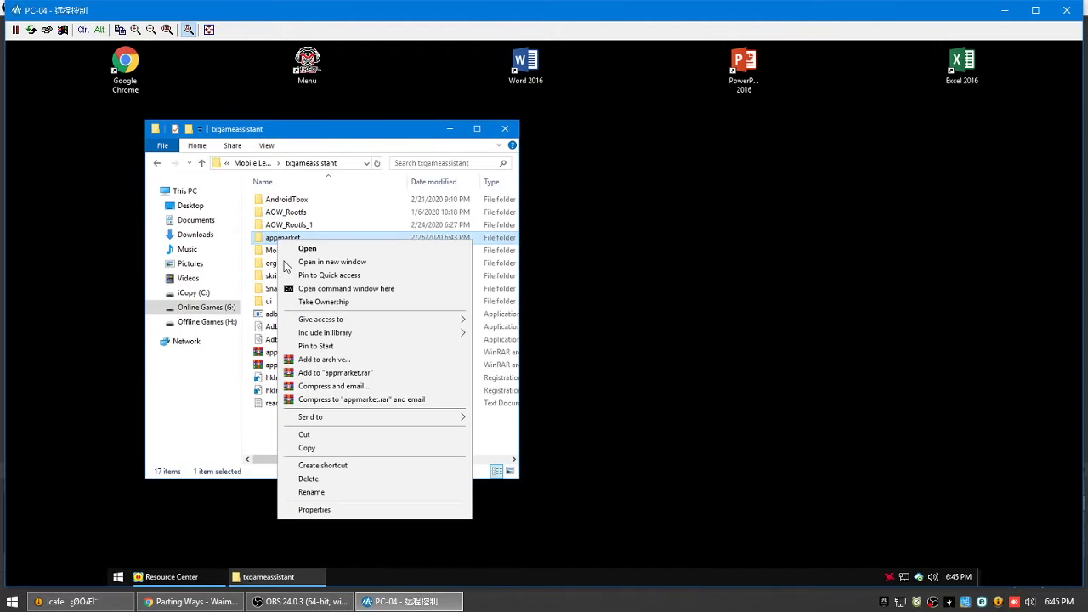
left_click(338, 480)
left_click(591, 359)
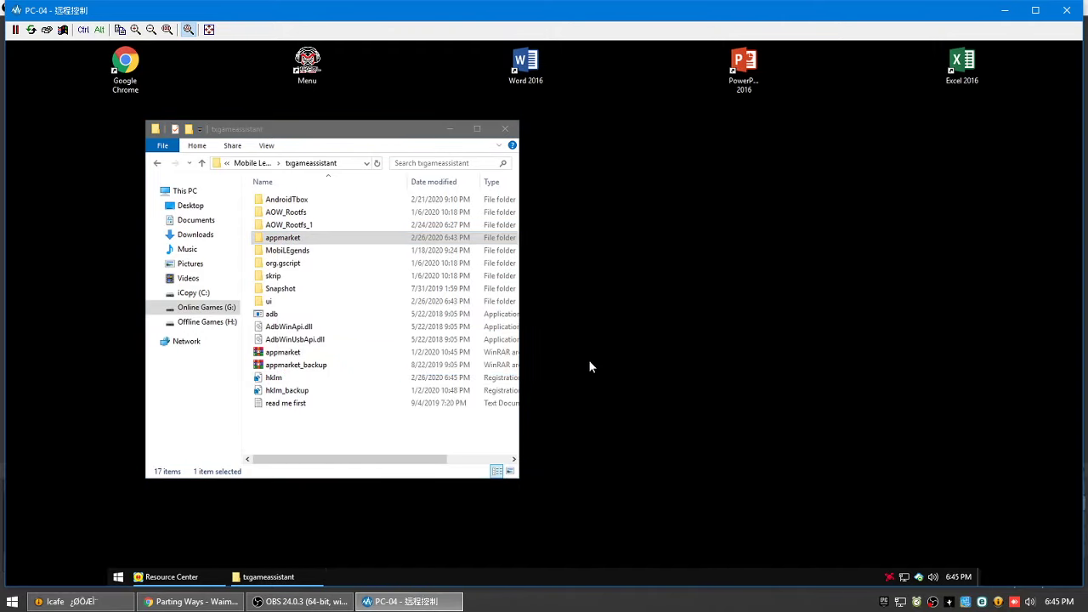
right_click(680, 282)
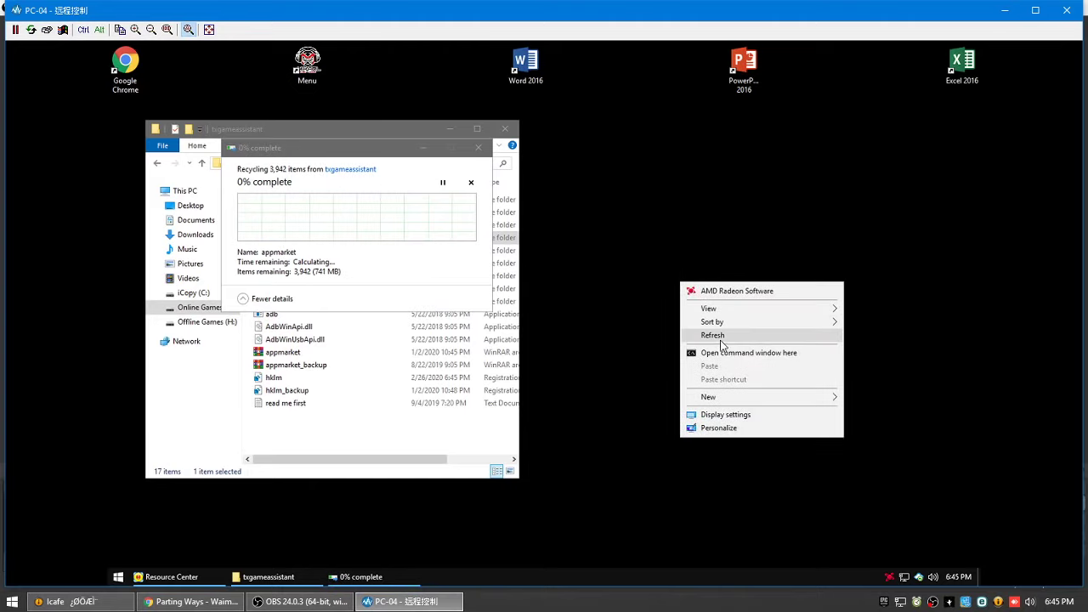
left_click(721, 344)
right_click(651, 274)
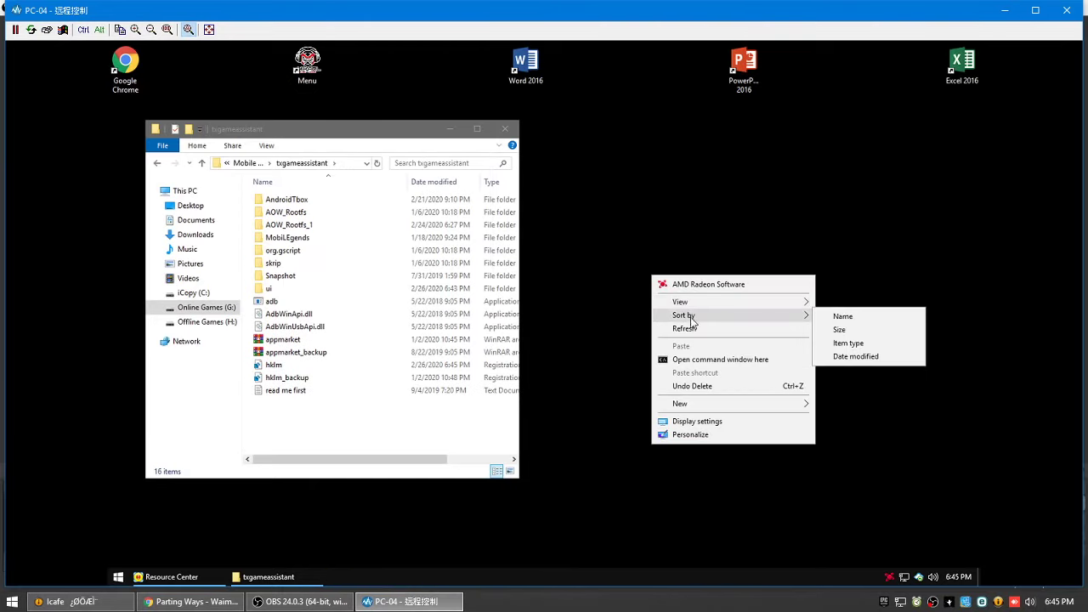
left_click(693, 326)
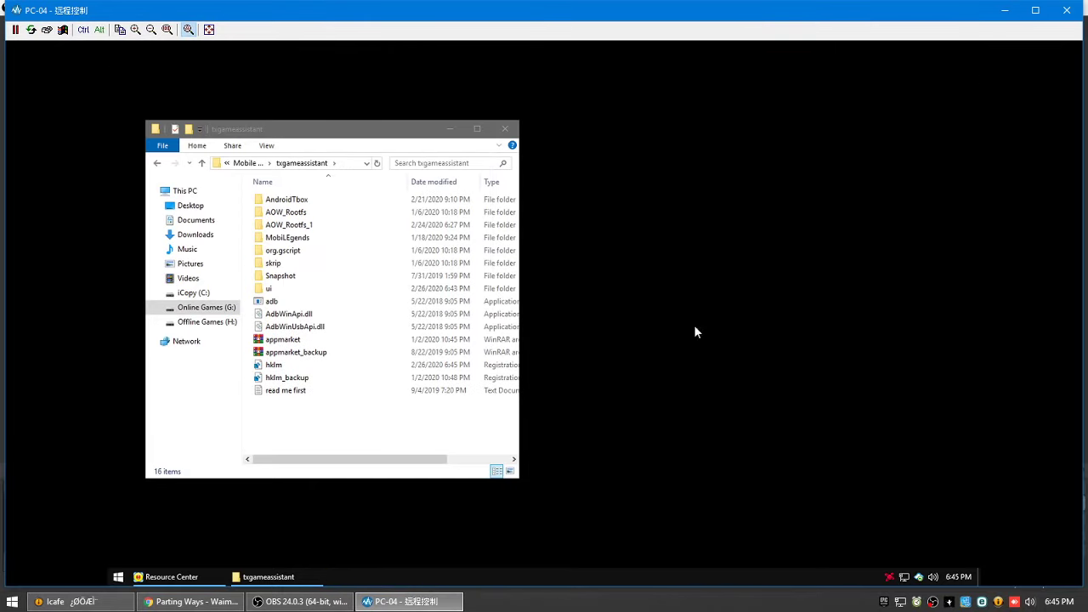
Launch the GameLoop Turbo AOW Engine emulator from the item inside the MobiLEgends folder.
double_click(289, 237)
left_click(295, 208)
double_click(294, 203)
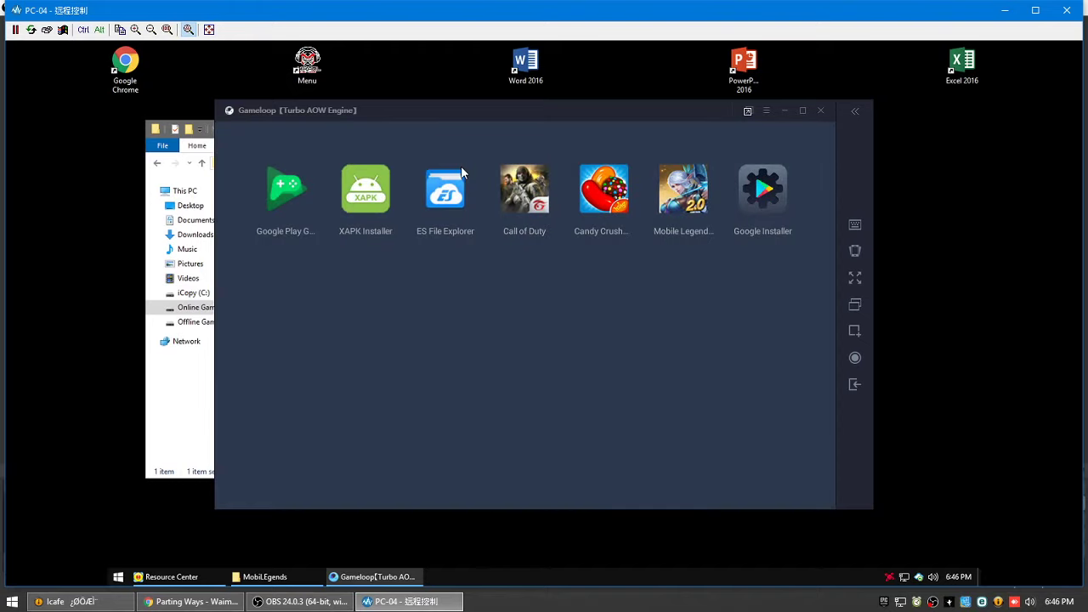
Start Mobile Legends in the emulator and begin the in-game update offered in its announcement.
left_click(694, 191)
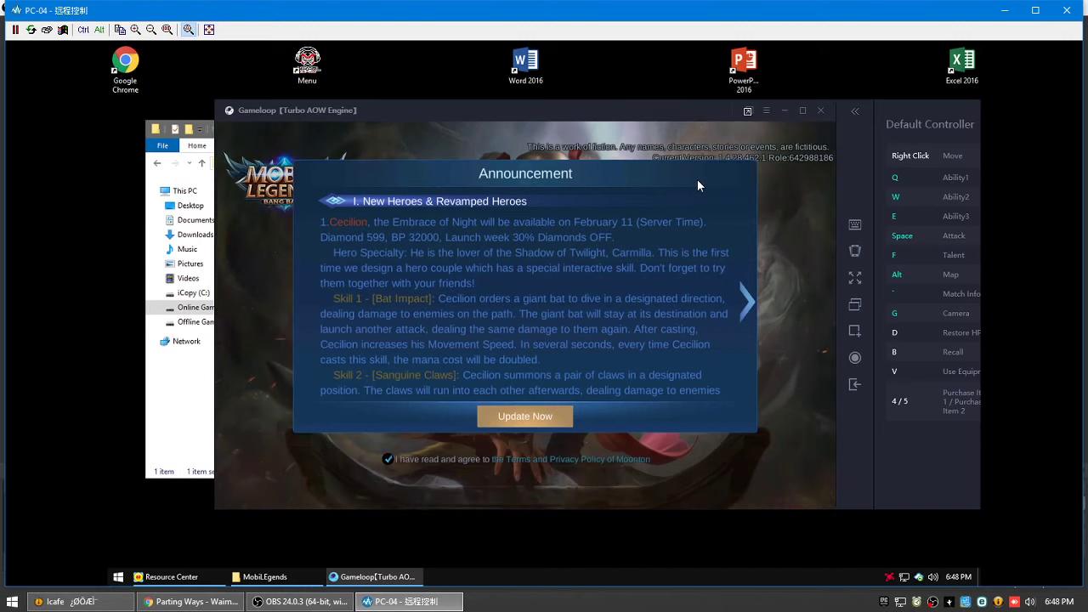
left_click(541, 419)
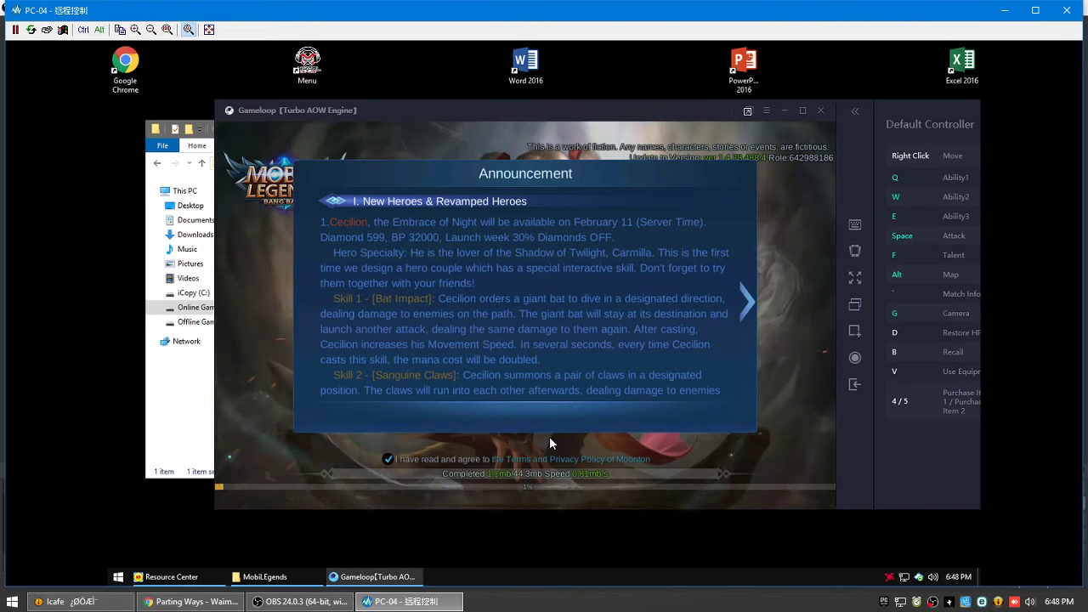